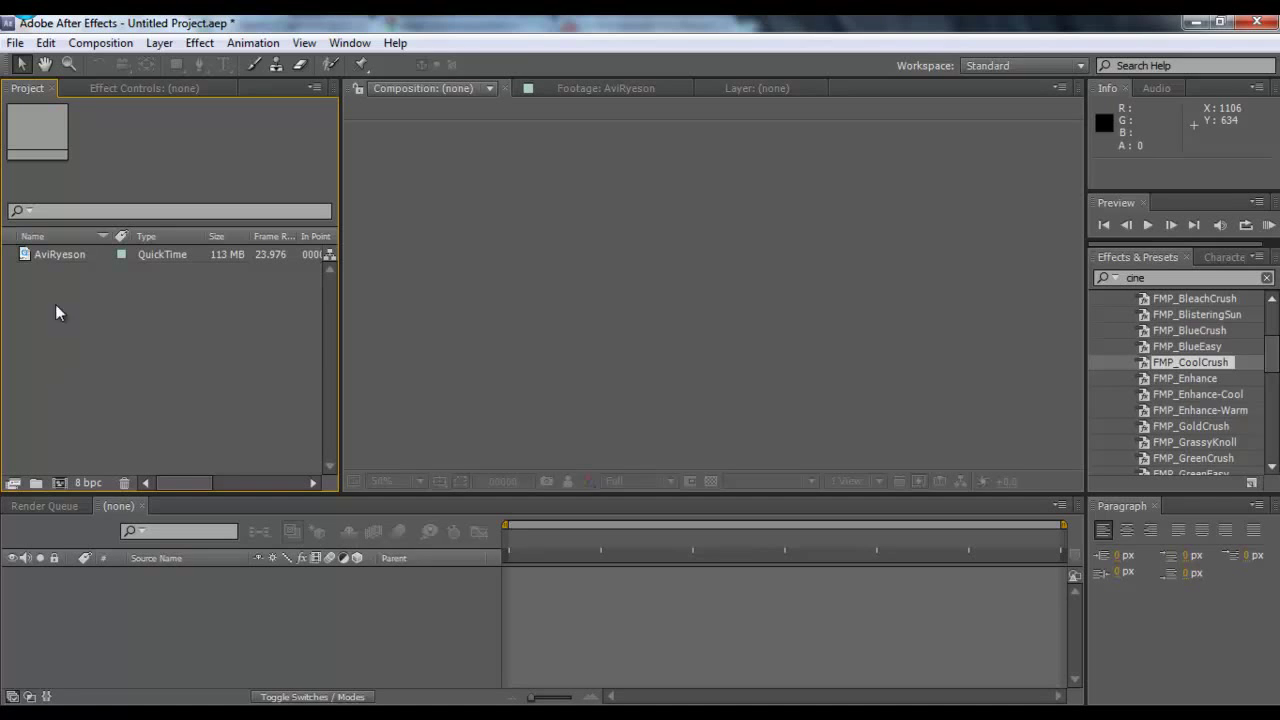
# Create the AviRyeson 2 composition from the AviRyeson footage and apply Levels to its layer.
pyautogui.moveTo(30, 258); pyautogui.dragTo(13, 483)
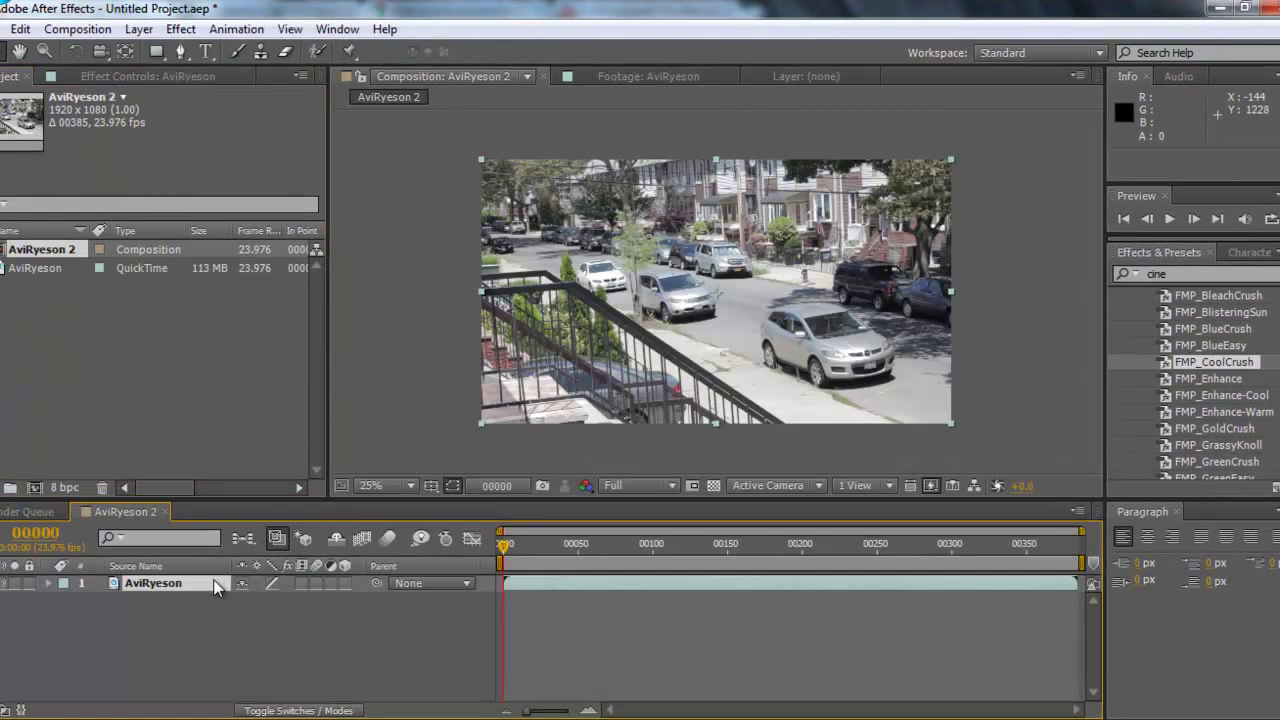
pyautogui.rightClick(214, 587)
pyautogui.moveTo(305, 291)
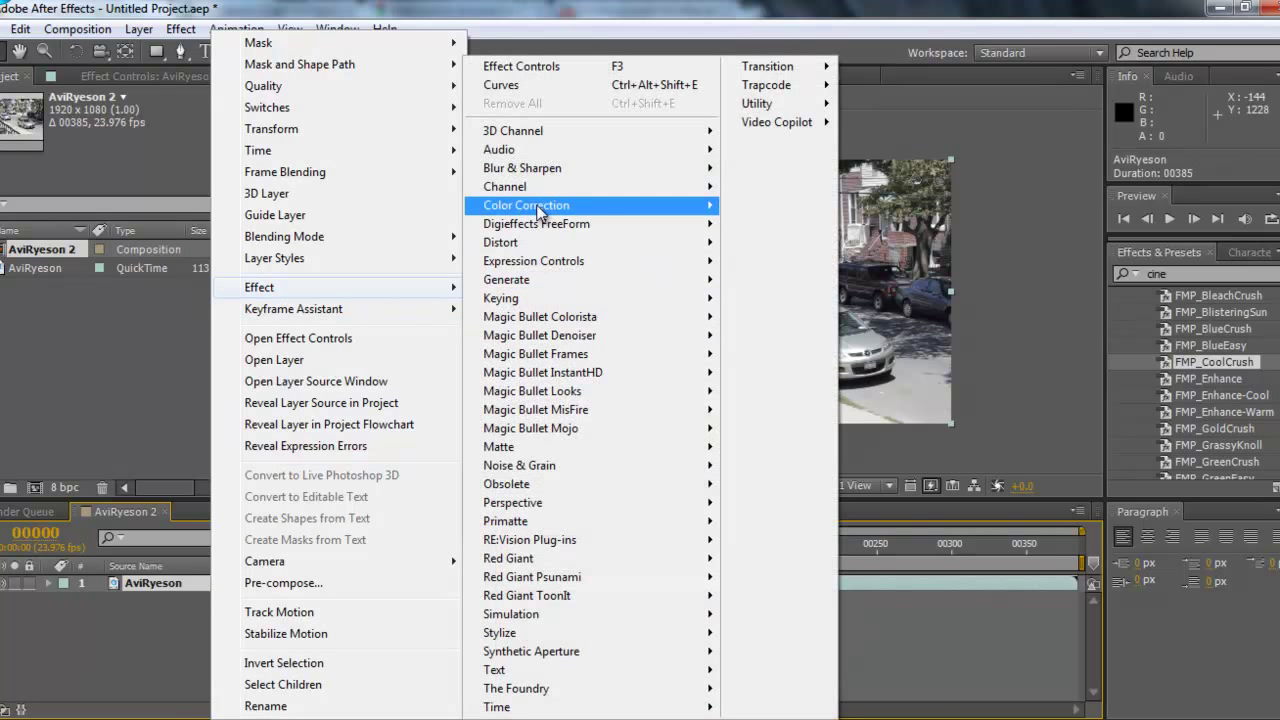
pyautogui.moveTo(538, 208)
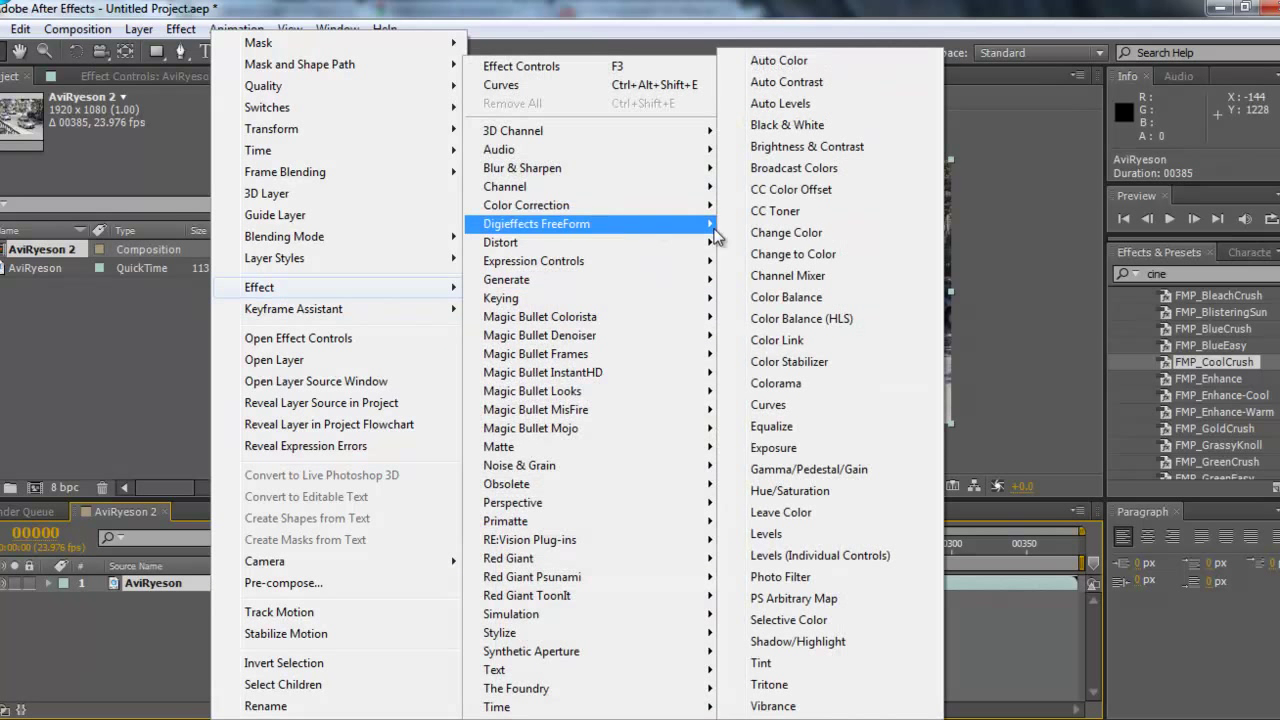
pyautogui.click(766, 534)
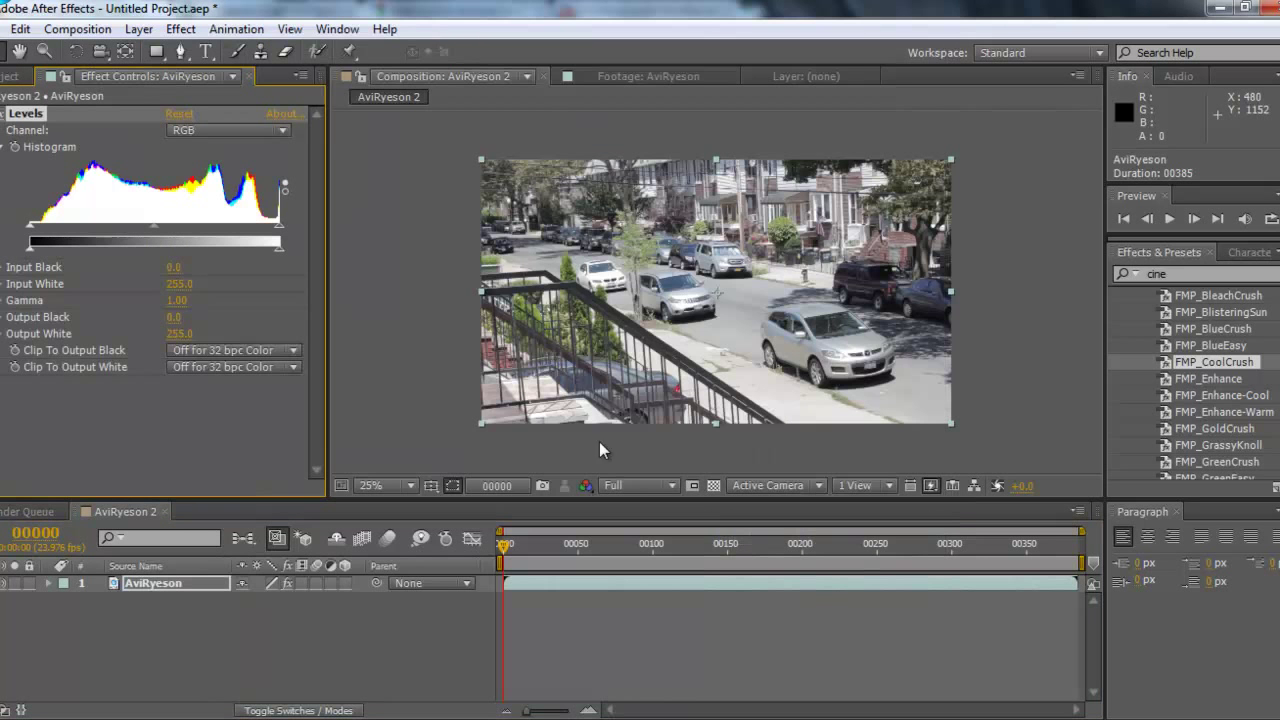
# Set the Levels RGB Input Black to 50.
pyautogui.moveTo(176, 267); pyautogui.dragTo(189, 262)
pyautogui.click(185, 268)
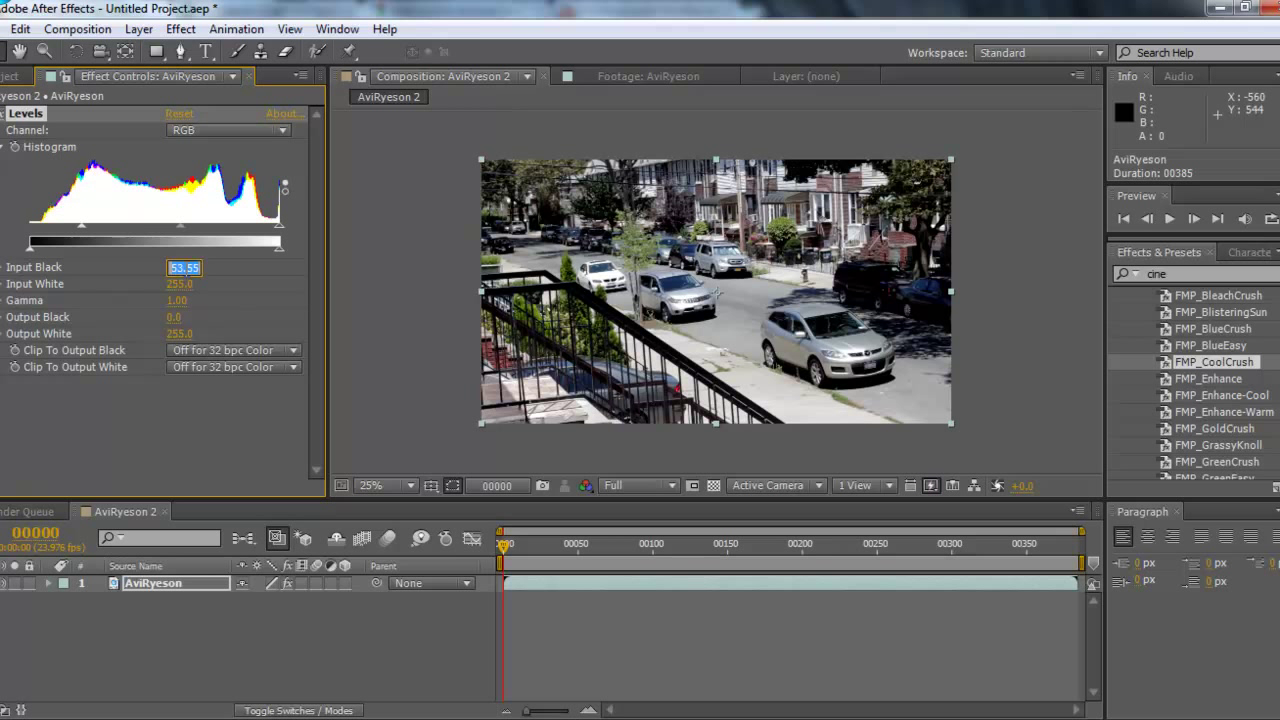
pyautogui.write('50')
pyautogui.press('Return')
# Switch Levels to the Red channel and set Red Input Black to 90.
pyautogui.click(234, 131)
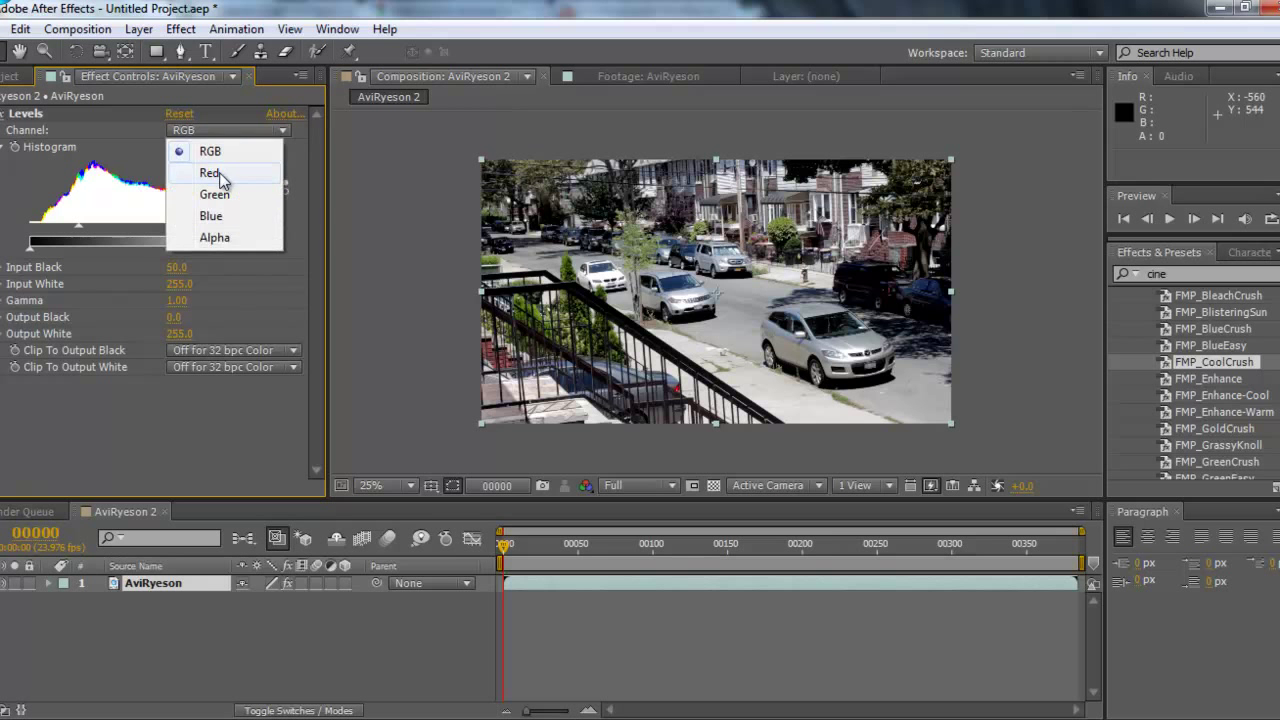
pyautogui.click(260, 175)
pyautogui.moveTo(174, 266); pyautogui.dragTo(216, 266)
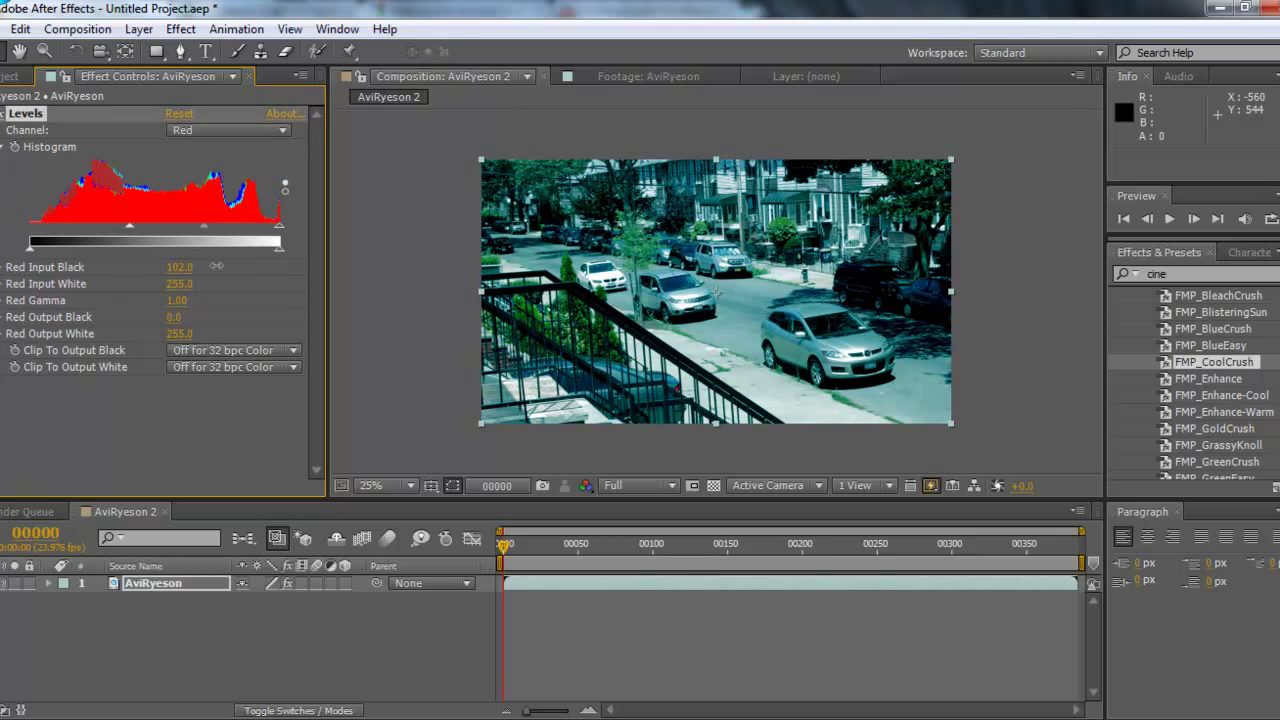
pyautogui.click(179, 267)
pyautogui.write('90')
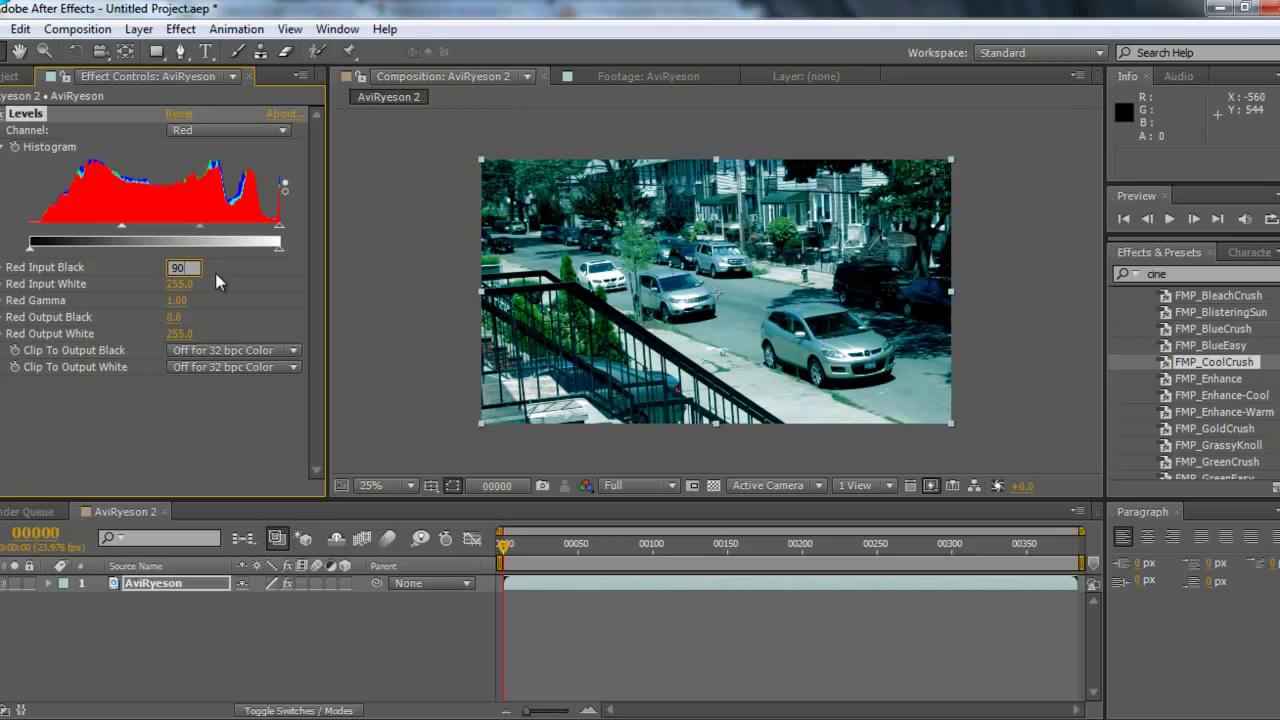
pyautogui.press('Return')
# Switch Levels to the Green channel and raise Green Input Black.
pyautogui.click(235, 130)
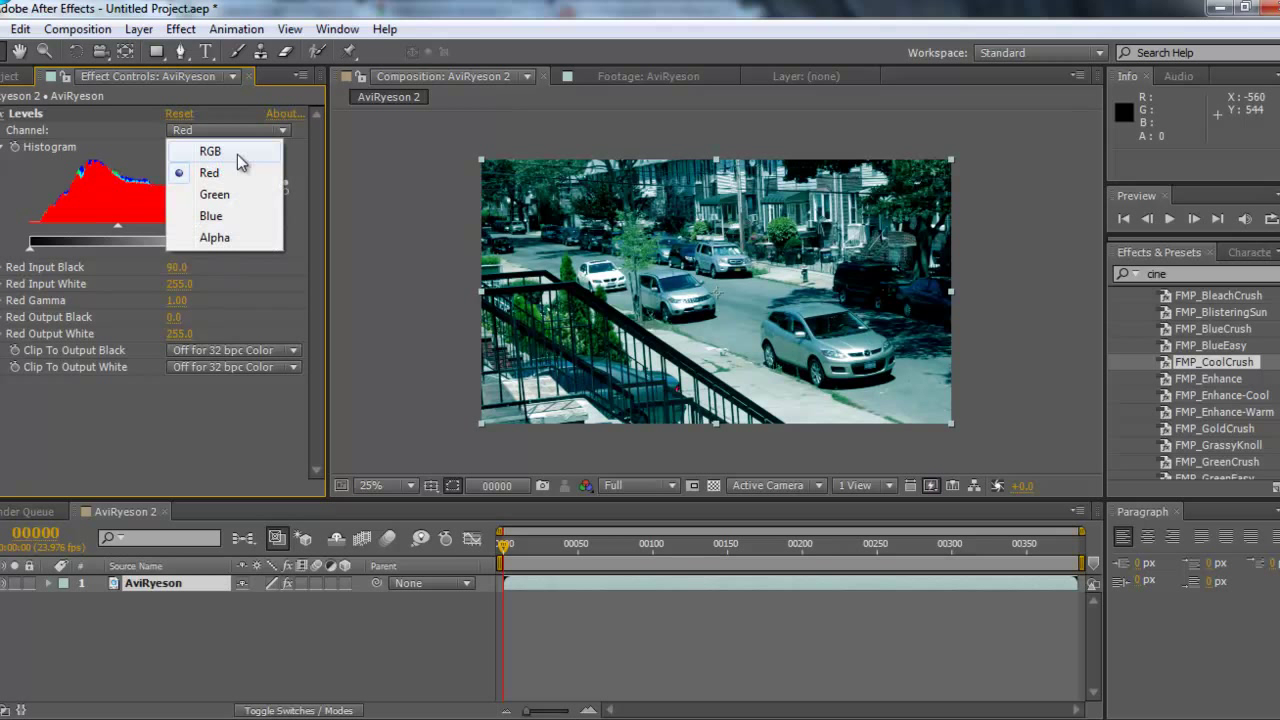
pyautogui.click(215, 194)
pyautogui.moveTo(172, 267); pyautogui.dragTo(170, 267)
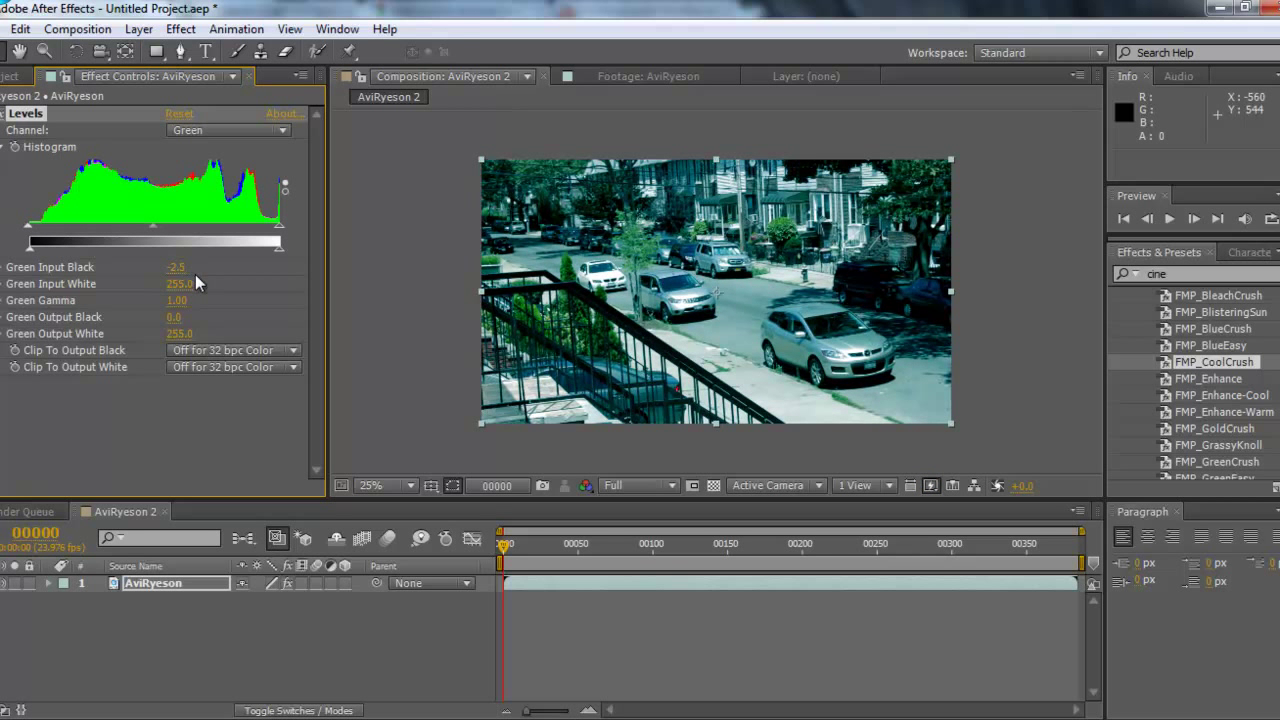
pyautogui.moveTo(182, 275); pyautogui.dragTo(188, 267)
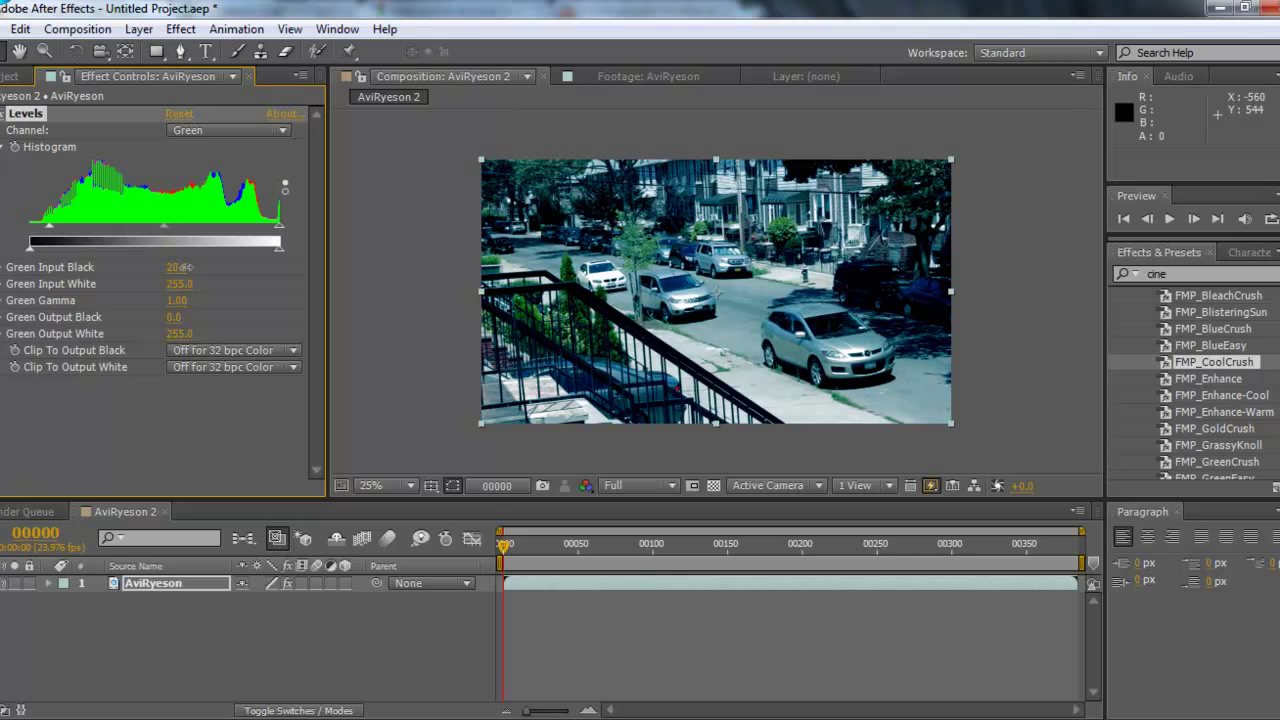
# Switch Levels to the Blue channel and set Blue Input Black to 80.
pyautogui.click(213, 133)
pyautogui.click(219, 218)
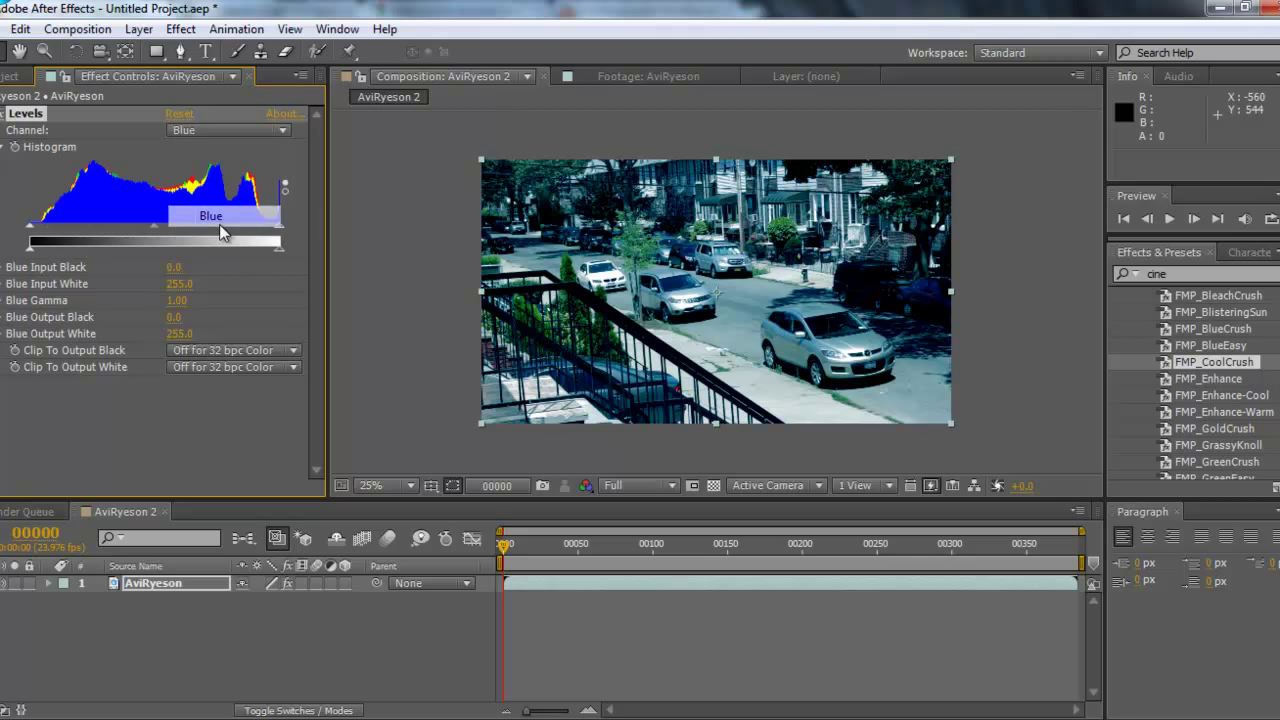
pyautogui.moveTo(172, 267)
pyautogui.mouseDown()
pyautogui.moveTo(197, 265)
pyautogui.moveTo(186, 254)
pyautogui.mouseUp()
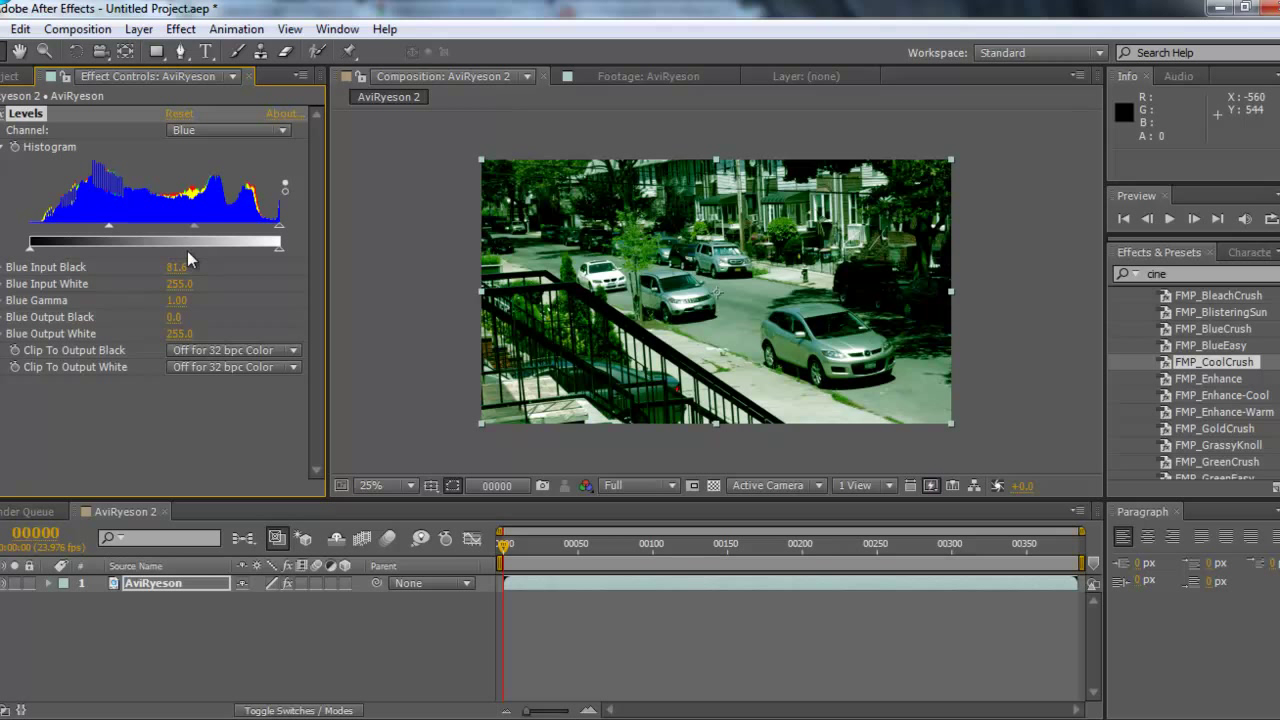
pyautogui.click(177, 267)
pyautogui.write('9')
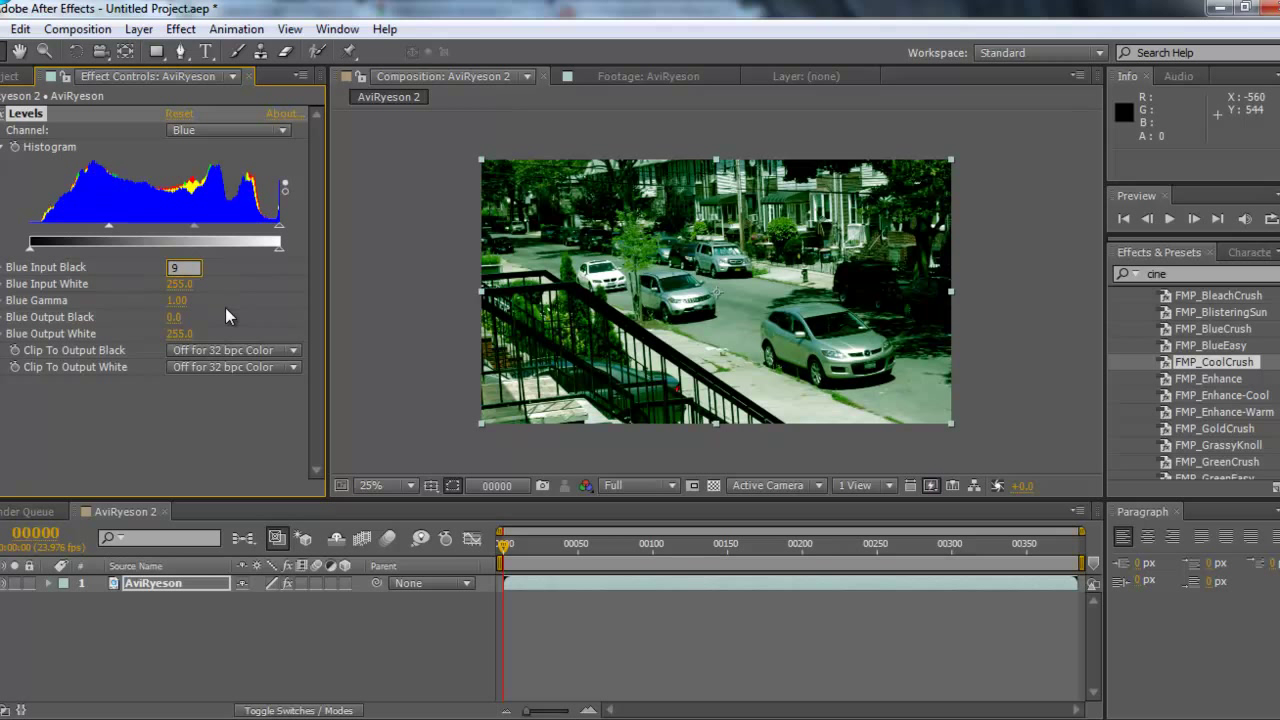
pyautogui.write('0')
pyautogui.press('Return')
pyautogui.click(234, 420)
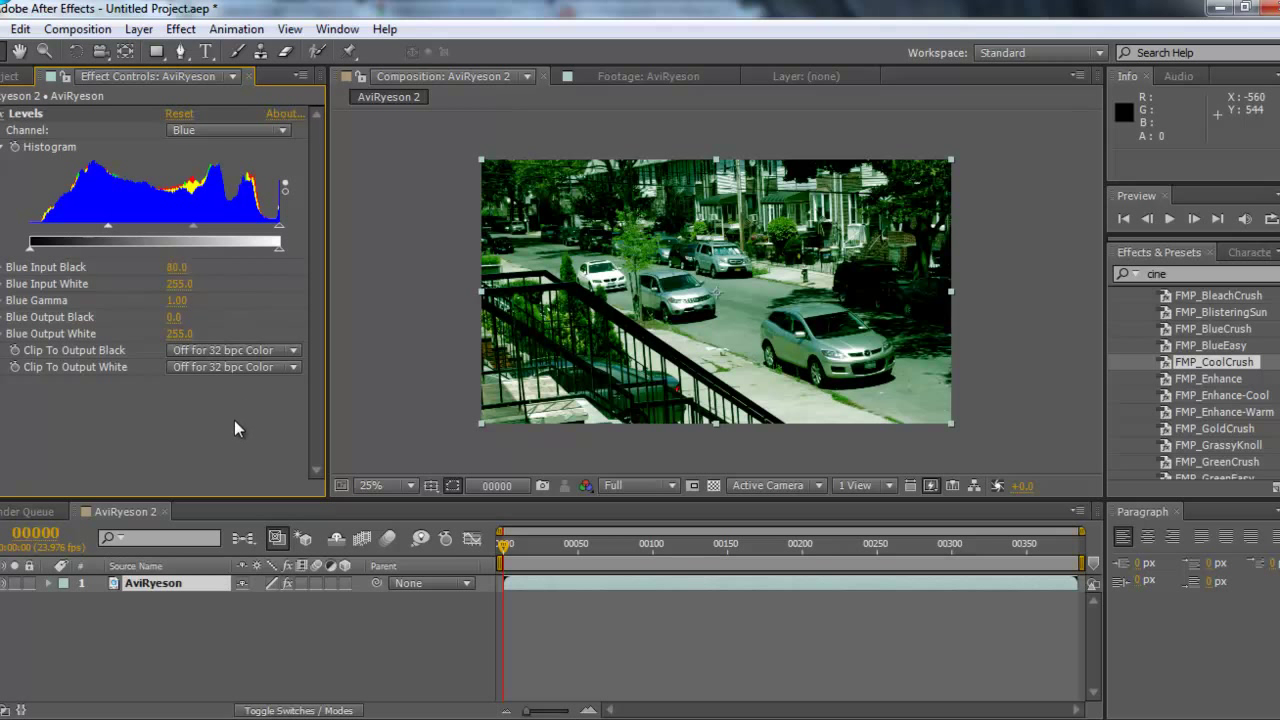
# Add a second Levels effect, undoing a trial Input Black change so it stays at defaults.
pyautogui.rightClick(81, 421)
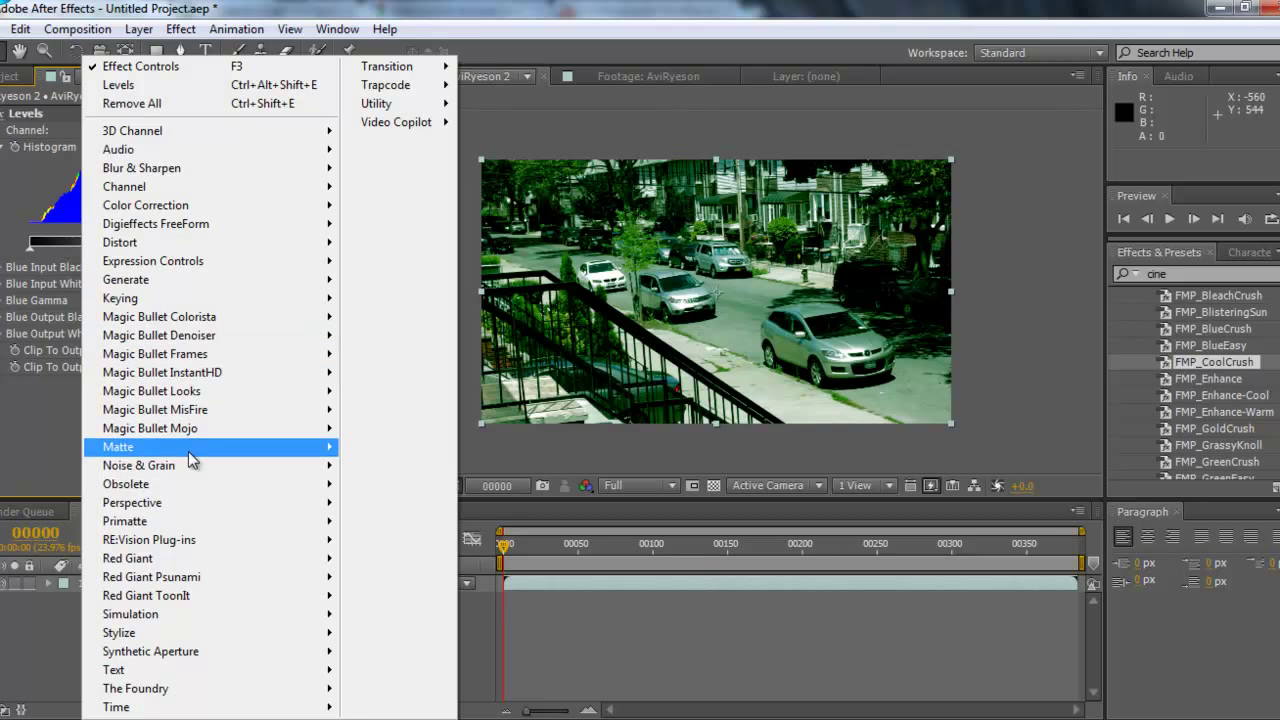
pyautogui.moveTo(183, 210)
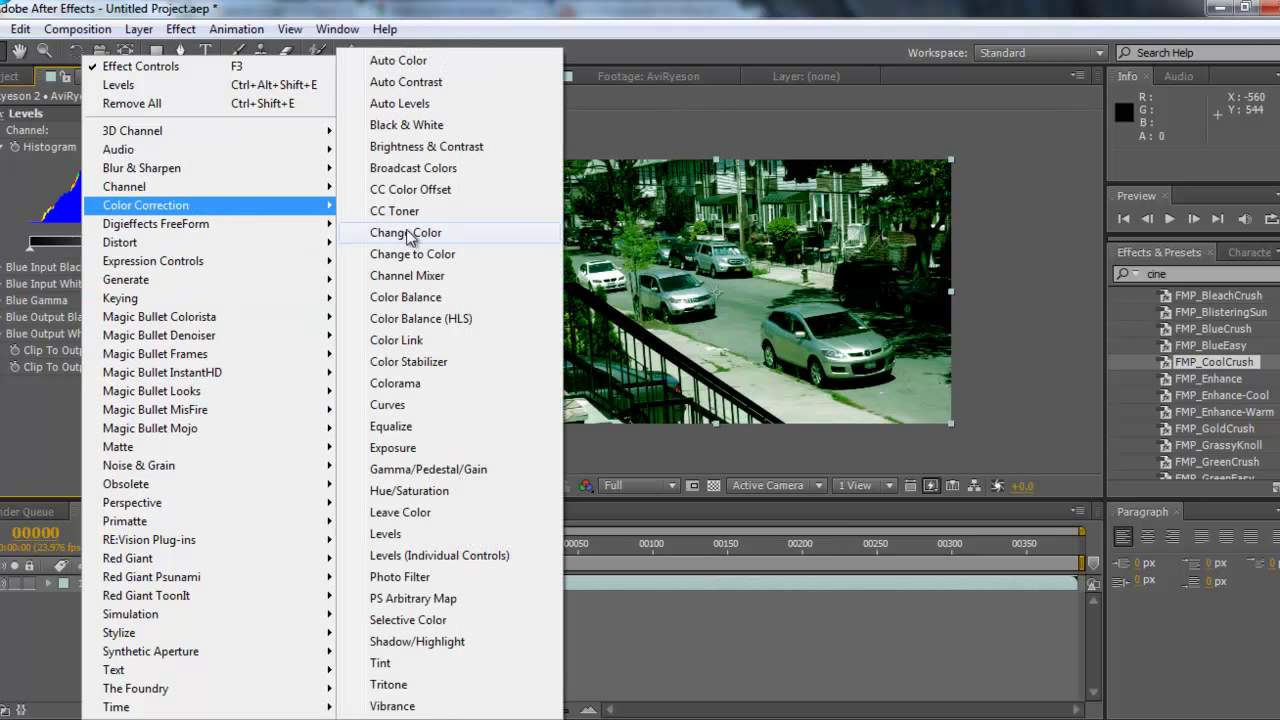
pyautogui.click(418, 533)
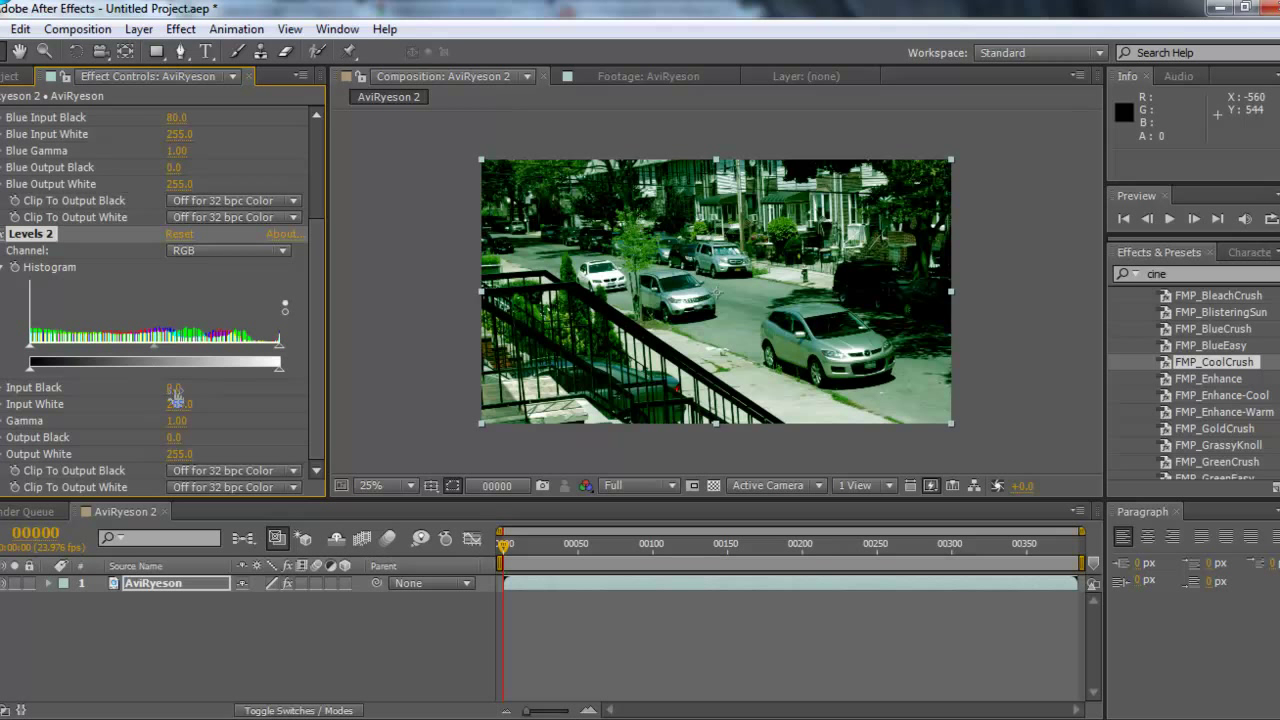
pyautogui.moveTo(178, 387); pyautogui.dragTo(183, 387)
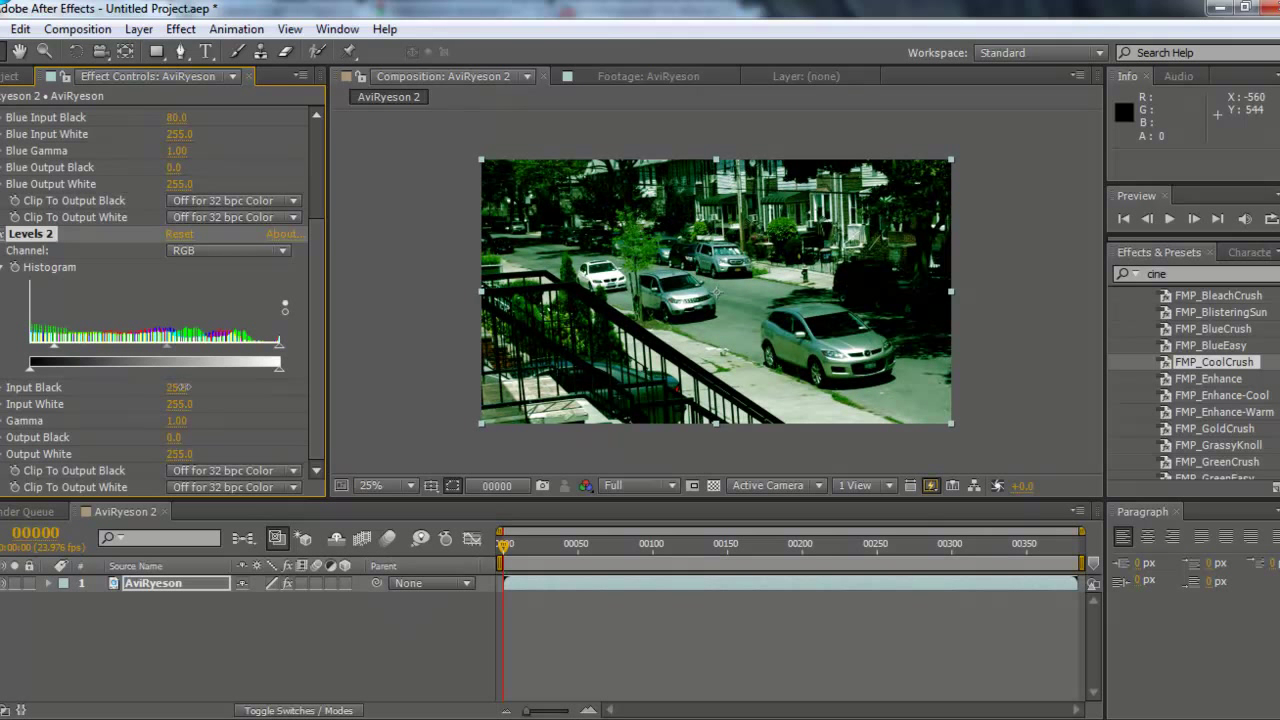
pyautogui.hotkey('ctrl', 'z')
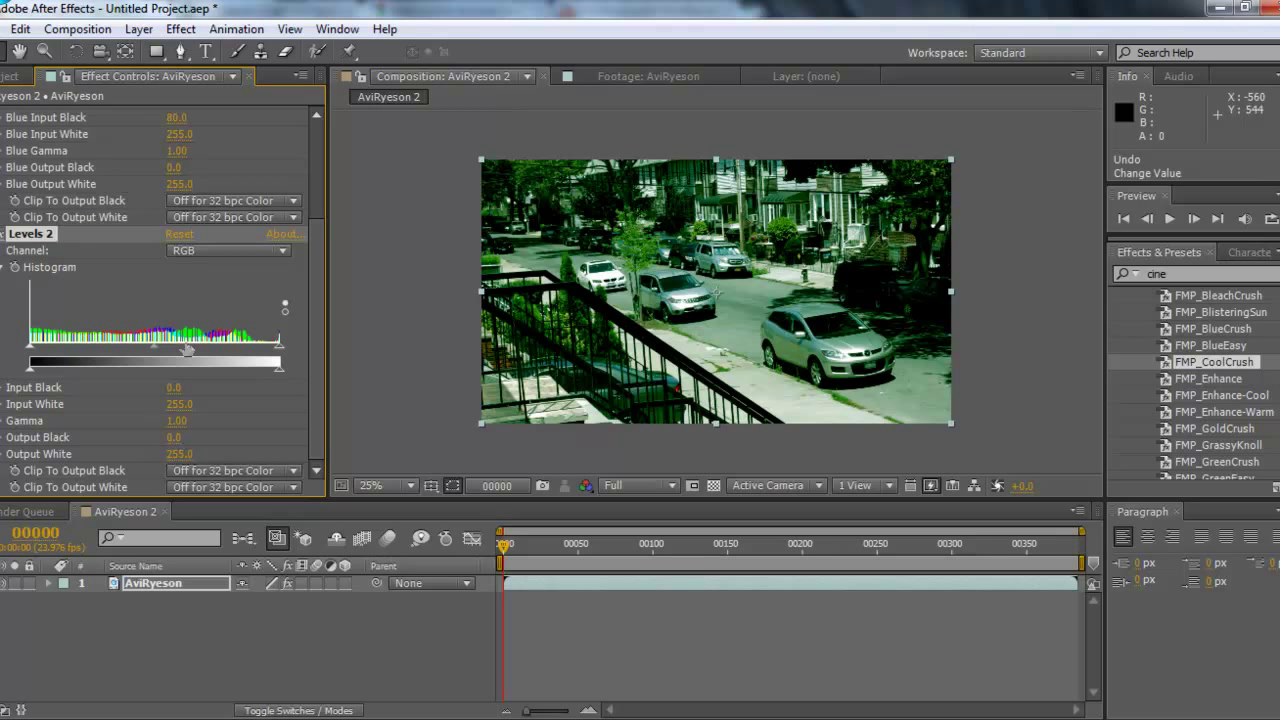
pyautogui.click(220, 256)
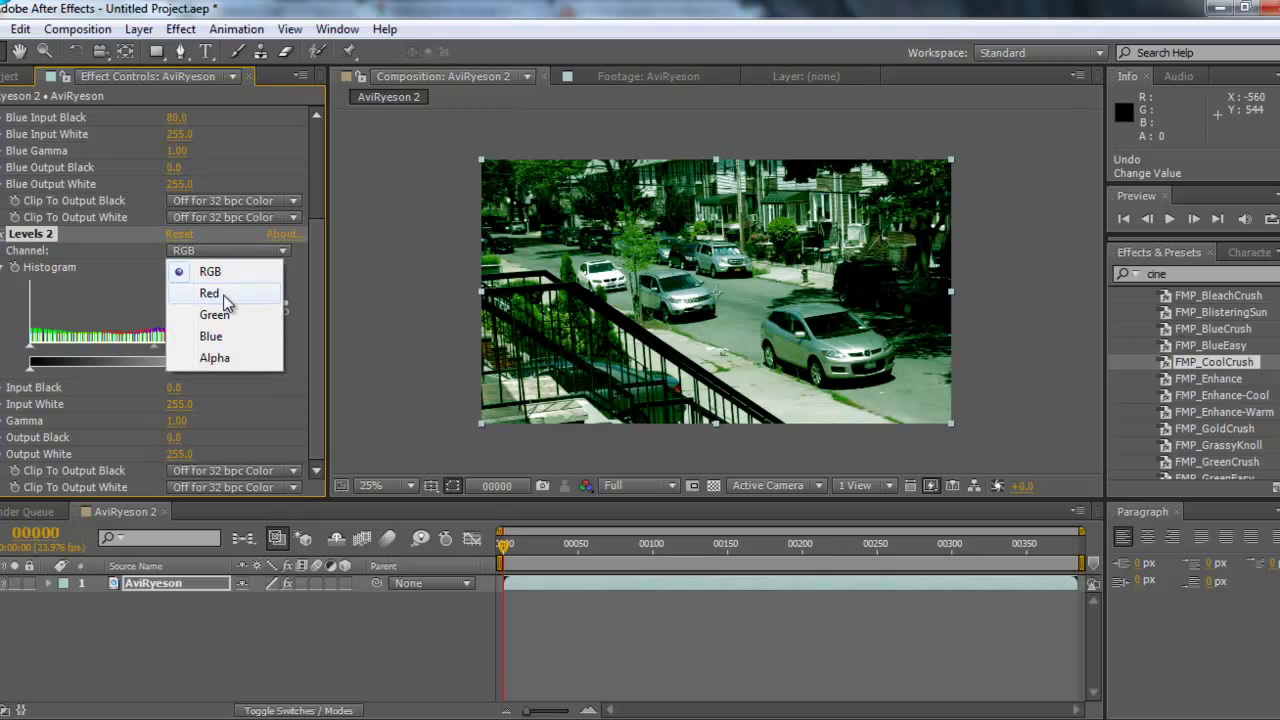
# In Levels 2, set Input Black to Red 71.4, Green -7.6, Blue -17.9, and Blue Output White 229.5.
pyautogui.click(210, 293)
pyautogui.moveTo(173, 387); pyautogui.dragTo(206, 384)
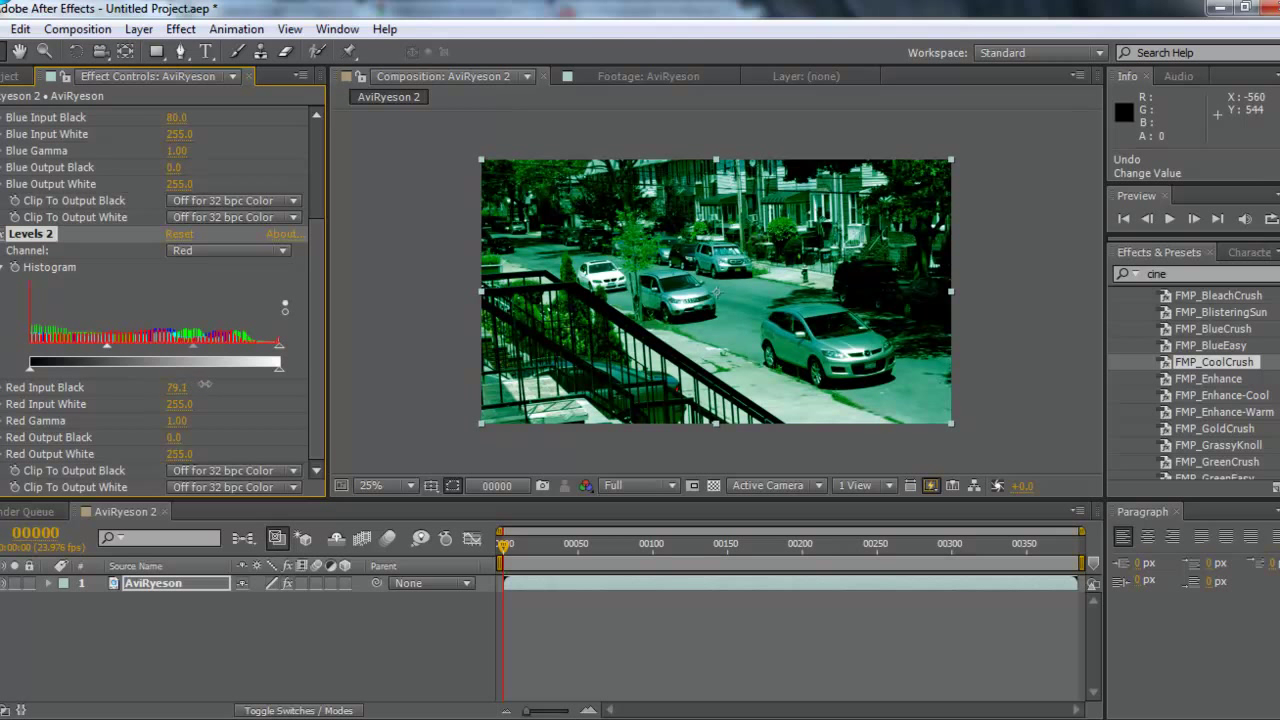
pyautogui.click(202, 251)
pyautogui.click(205, 316)
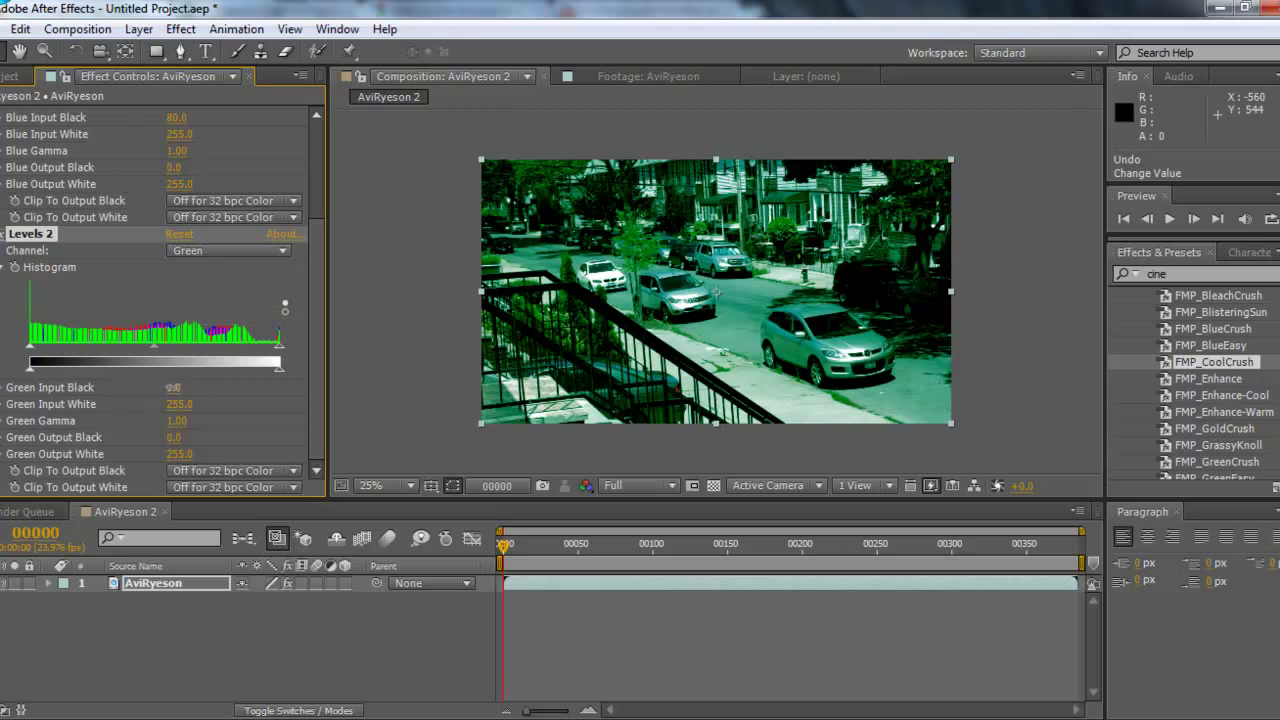
pyautogui.moveTo(172, 387); pyautogui.dragTo(173, 387)
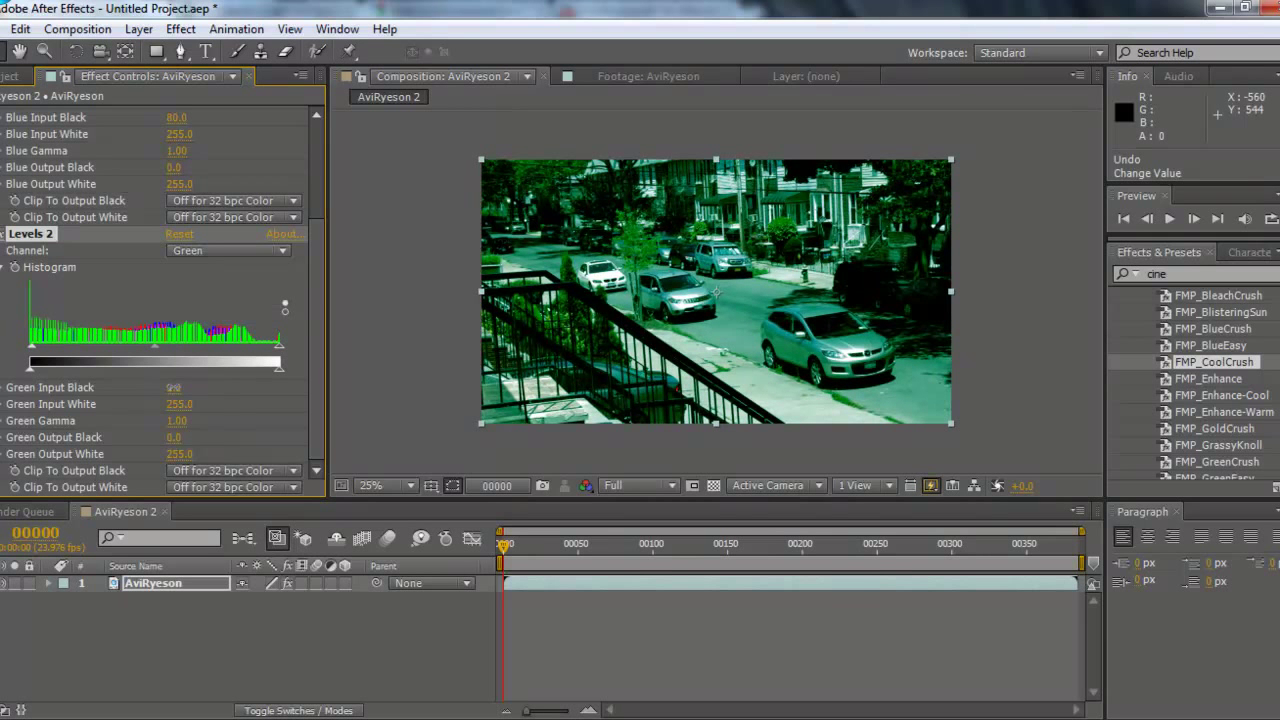
pyautogui.click(190, 251)
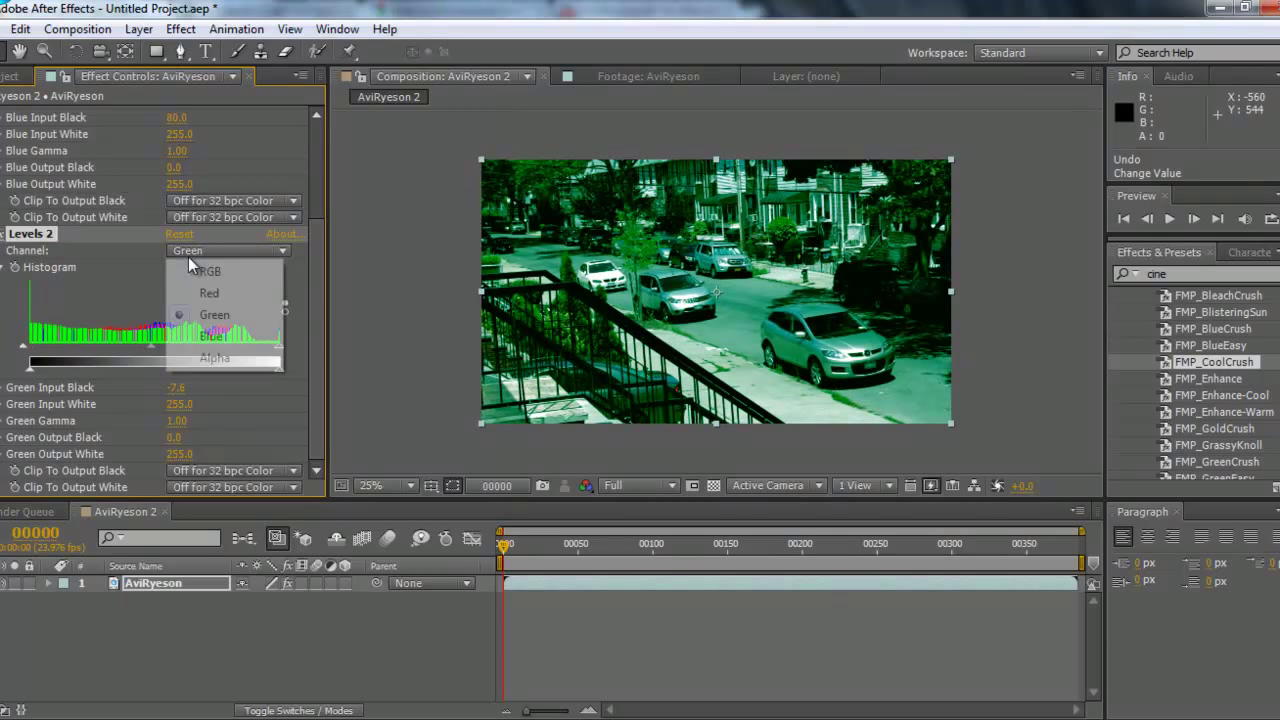
pyautogui.click(205, 334)
pyautogui.moveTo(173, 387)
pyautogui.mouseDown()
pyautogui.moveTo(187, 388)
pyautogui.moveTo(150, 387)
pyautogui.mouseUp()
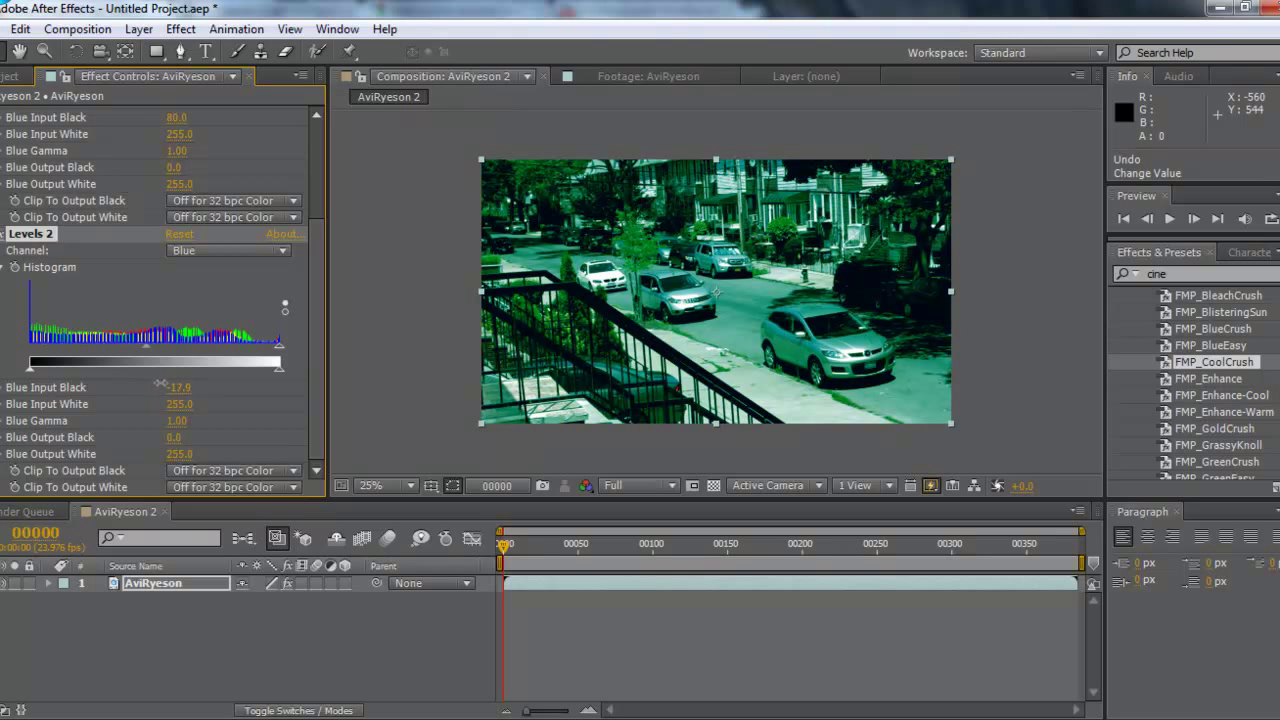
pyautogui.moveTo(176, 454); pyautogui.dragTo(196, 453)
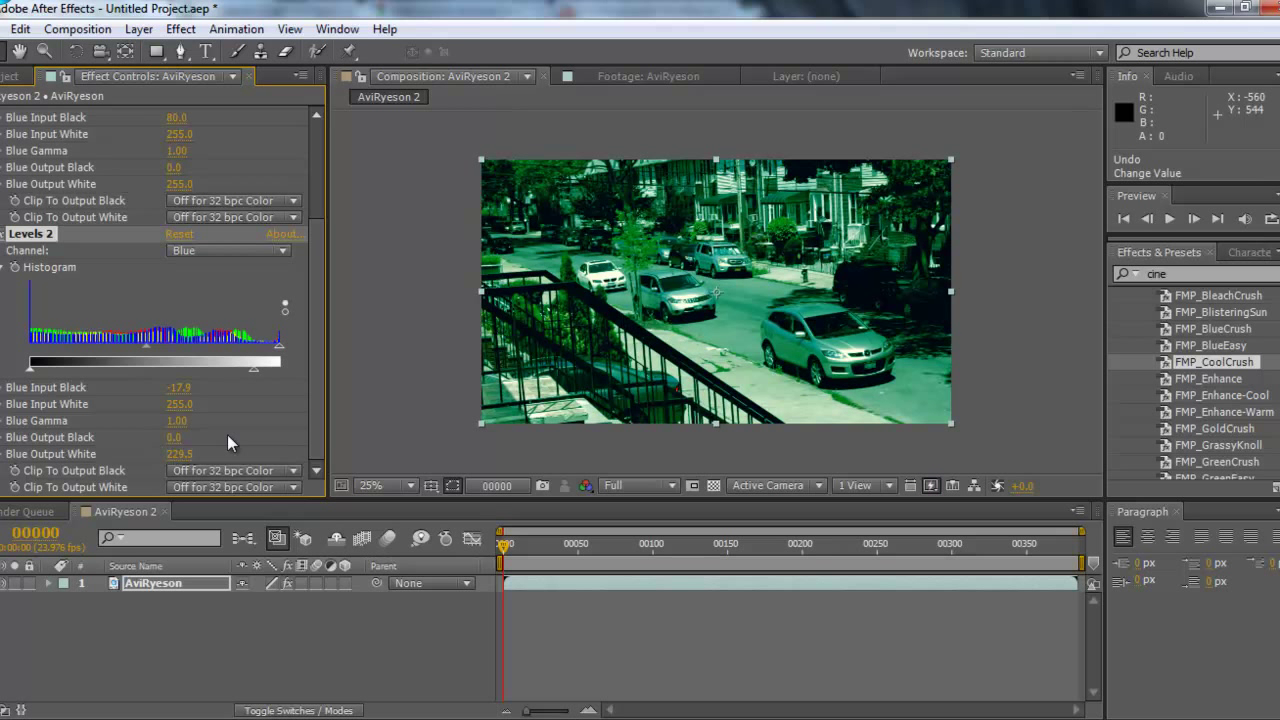
# Collapse both Levels effects and deselect them.
pyautogui.click(3, 233)
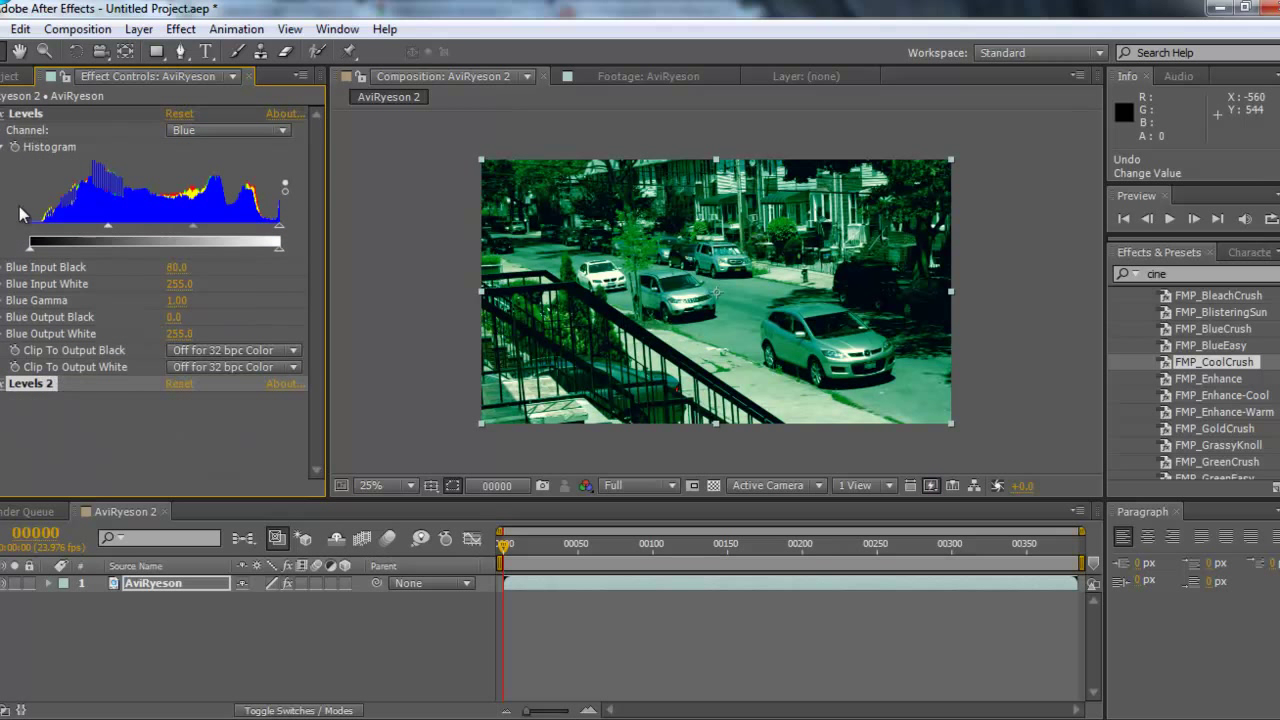
pyautogui.click(3, 113)
pyautogui.click(101, 307)
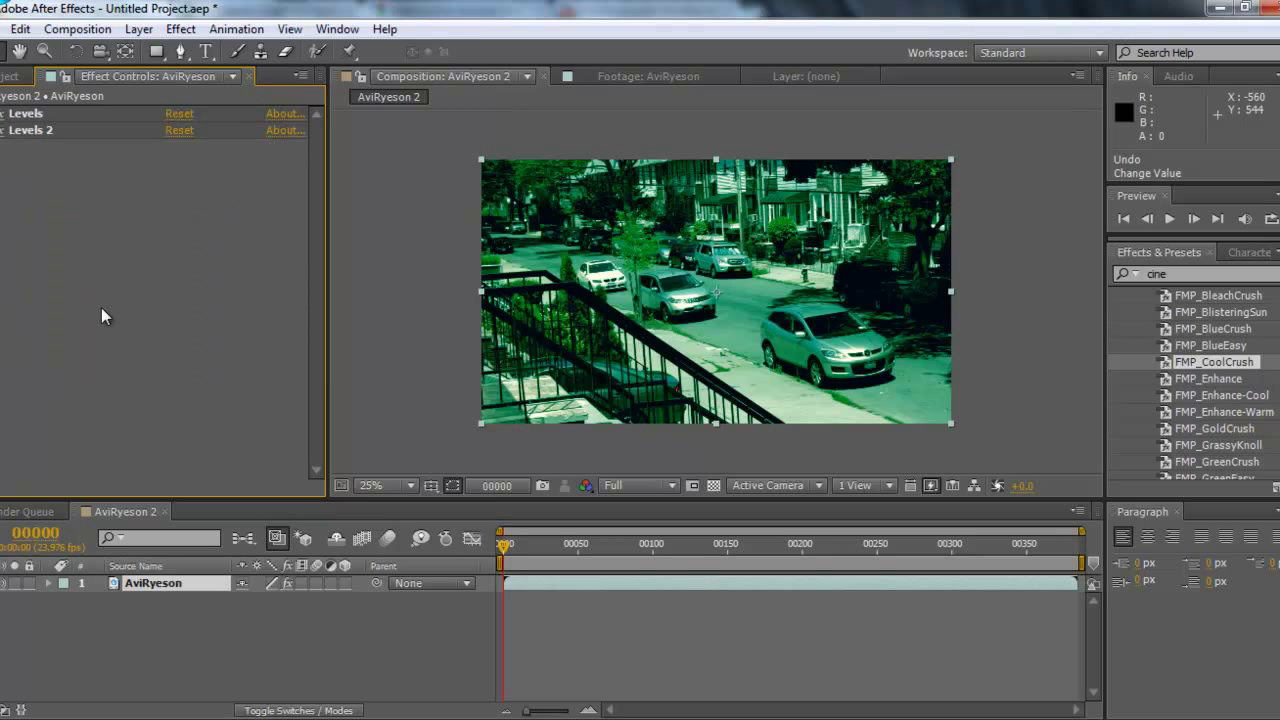
# Add a Tint effect with Amount to Tint at 50%, then collapse it.
pyautogui.rightClick(97, 347)
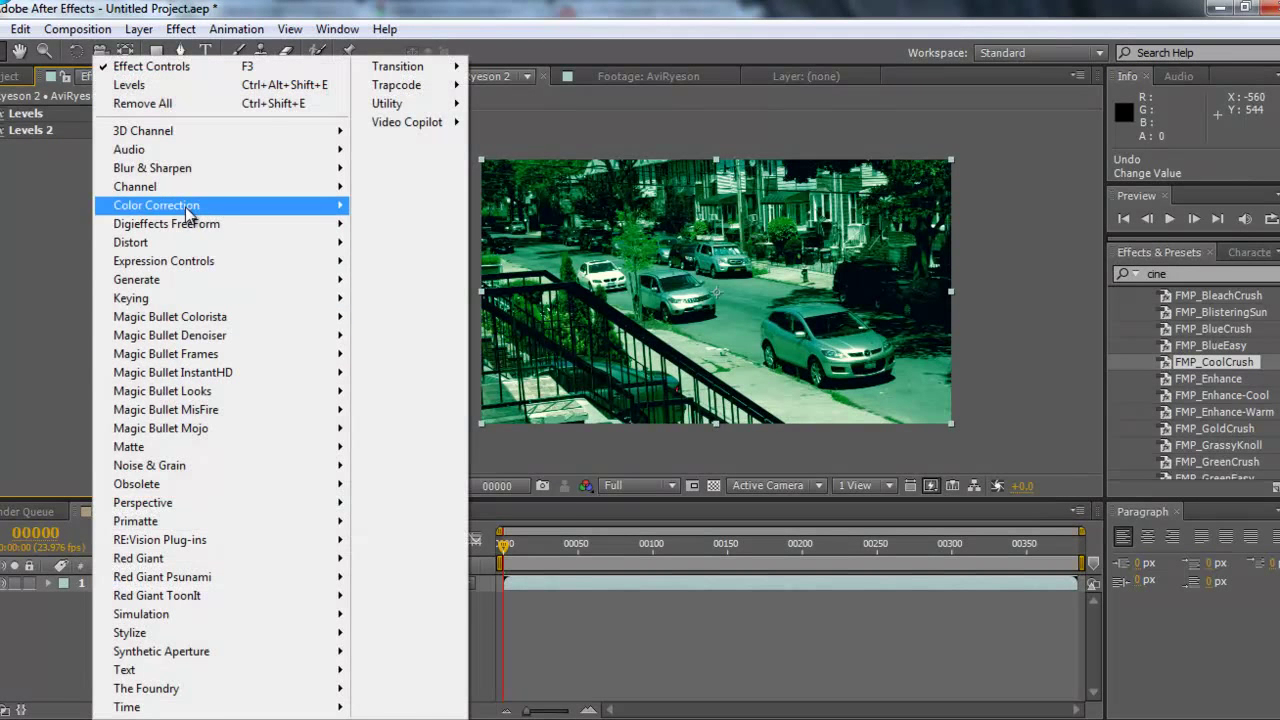
pyautogui.moveTo(285, 206)
pyautogui.click(391, 664)
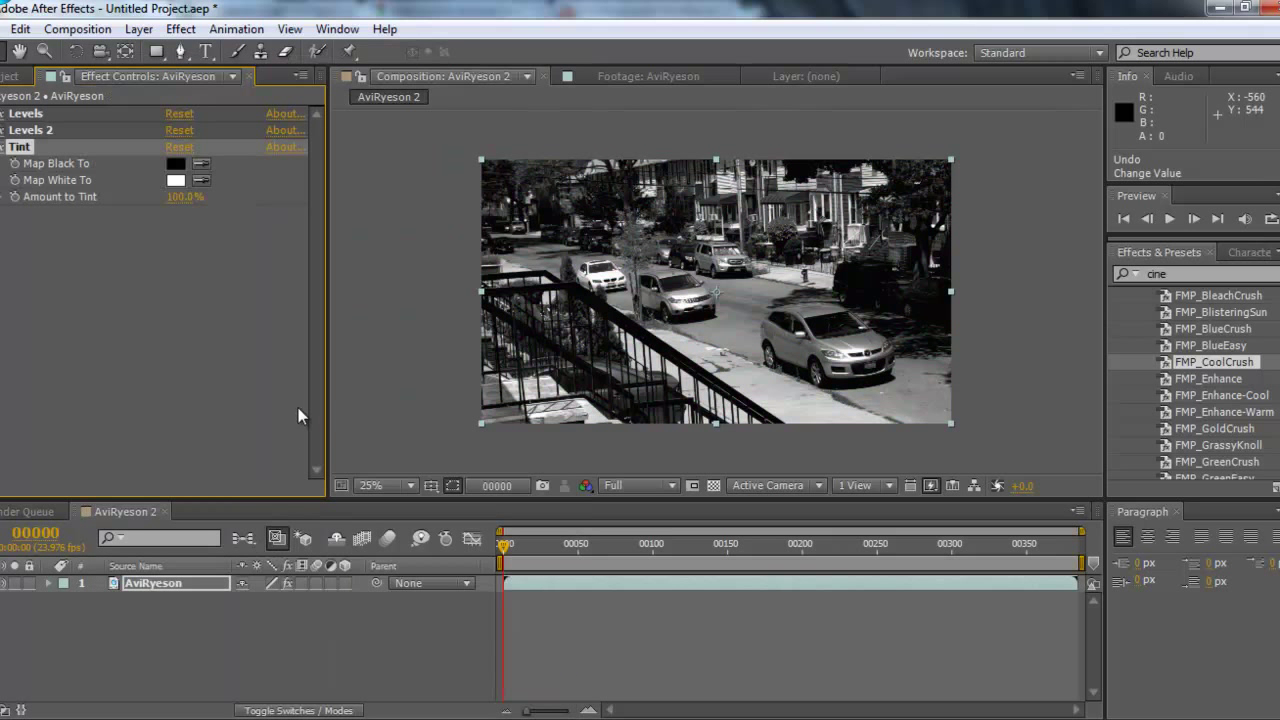
pyautogui.click(182, 198)
pyautogui.write('50')
pyautogui.press('Return')
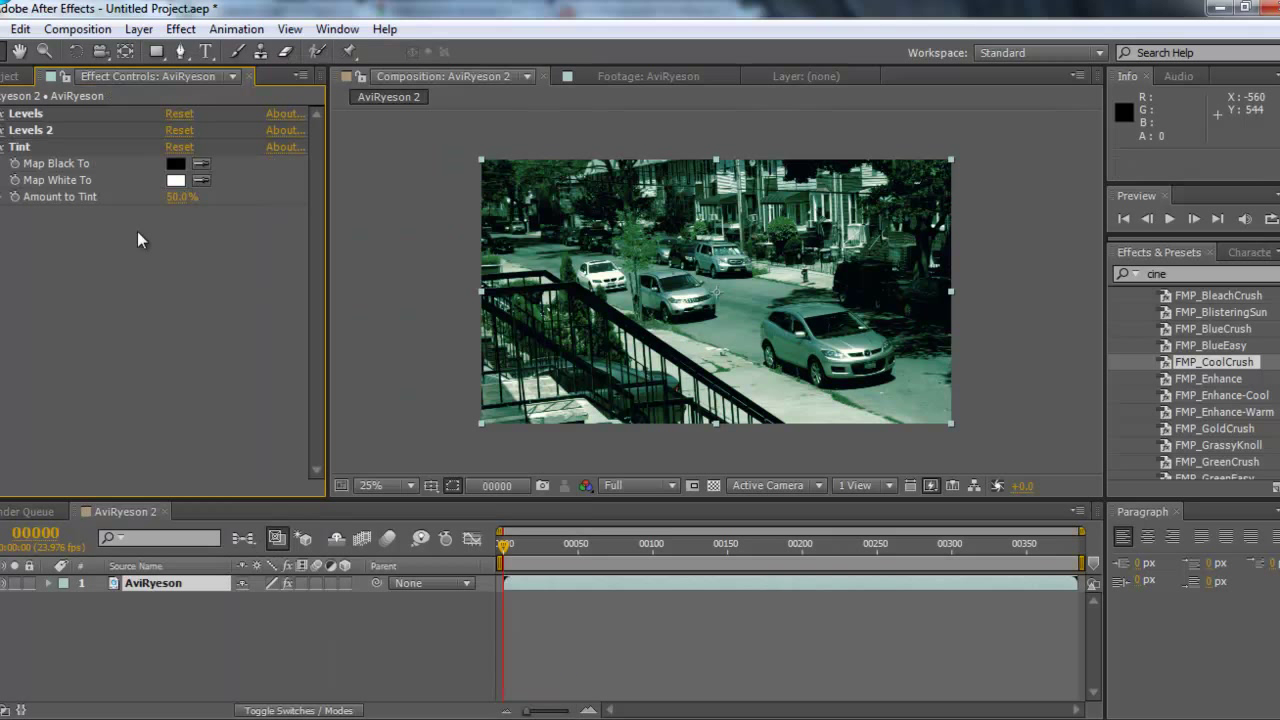
pyautogui.click(3, 147)
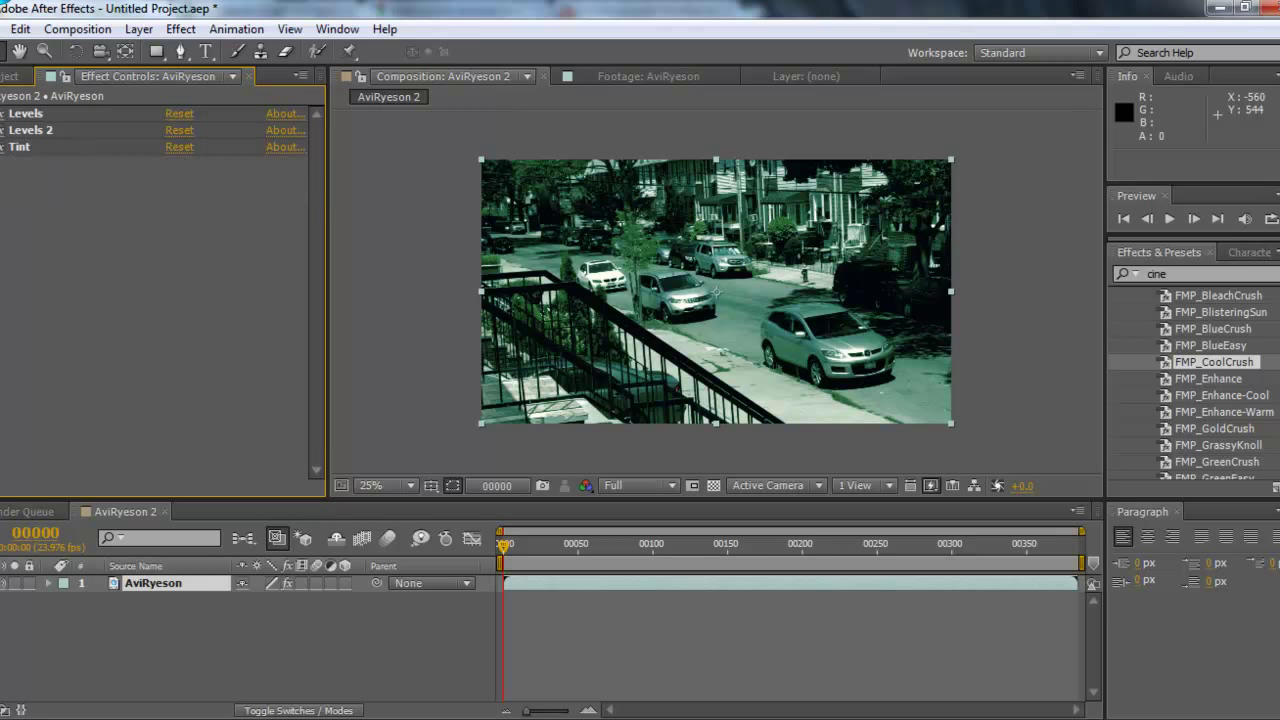
# Add a Curves effect and bend the RGB curve down to darken the image.
pyautogui.rightClick(54, 267)
pyautogui.moveTo(110, 282)
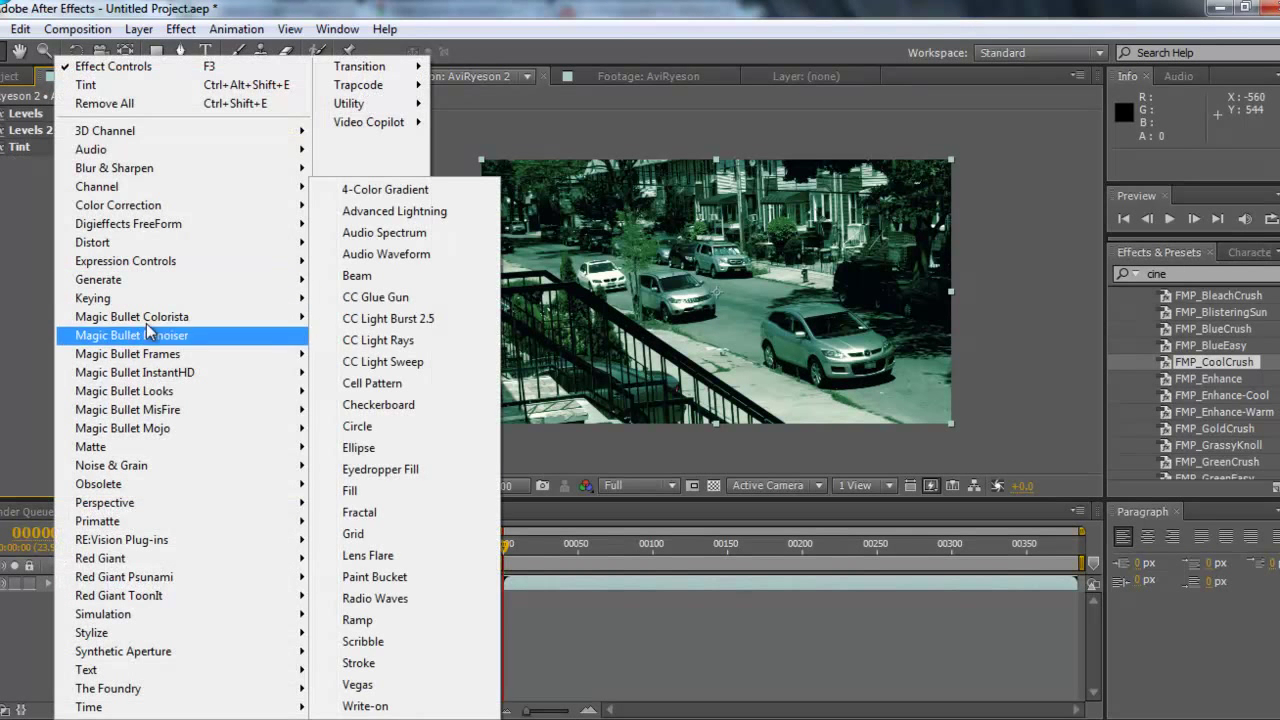
pyautogui.moveTo(150, 206)
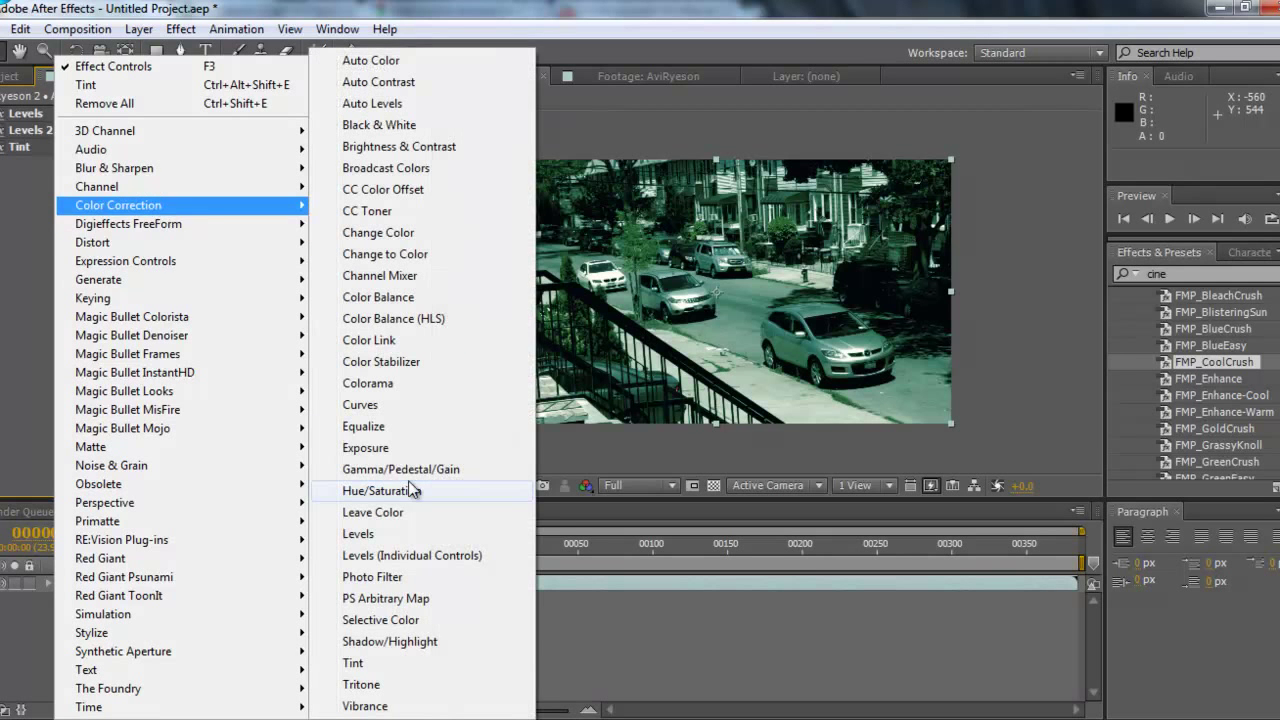
pyautogui.click(380, 406)
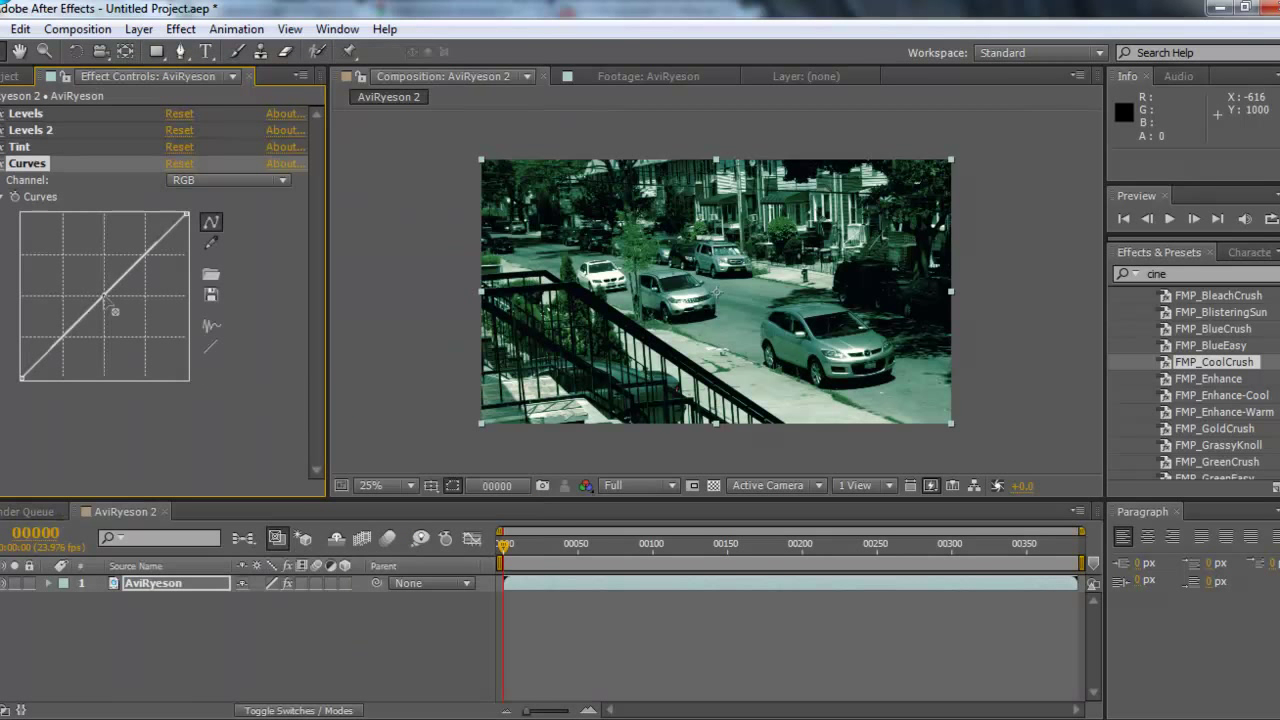
pyautogui.moveTo(106, 301); pyautogui.dragTo(123, 300)
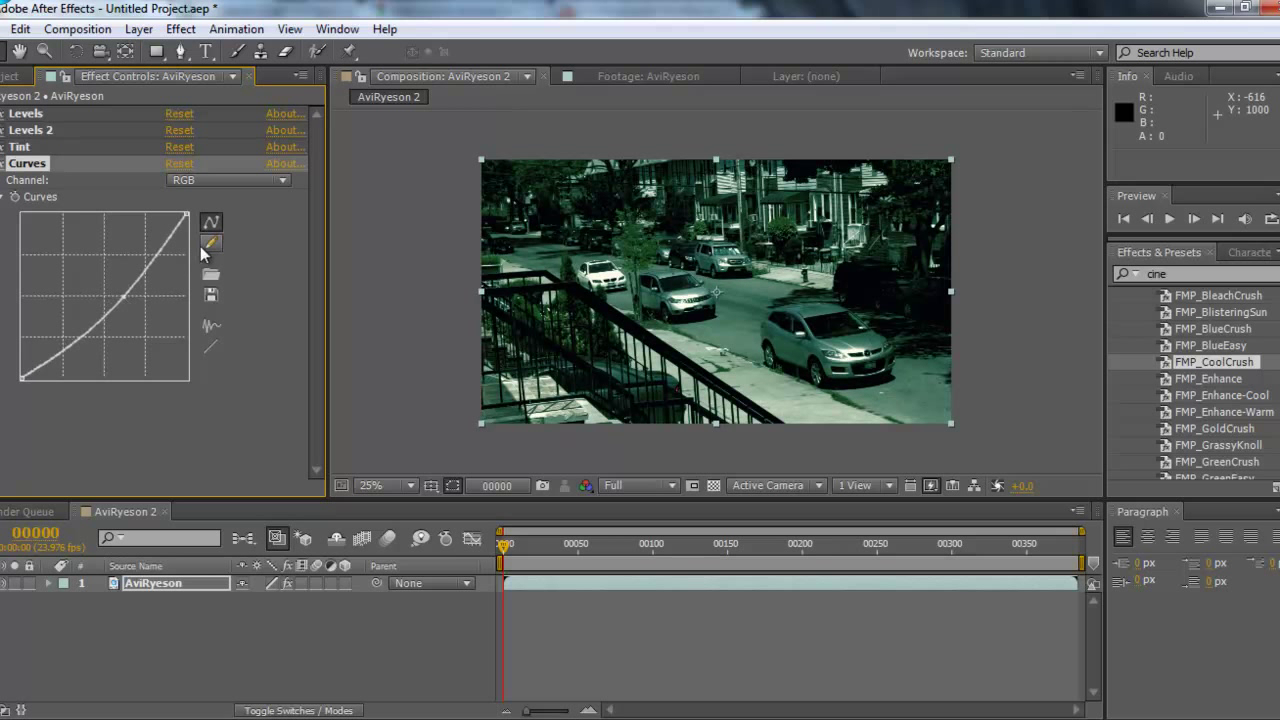
# Pull down the Red and Green channel curves.
pyautogui.click(202, 181)
pyautogui.click(208, 221)
pyautogui.moveTo(127, 298)
pyautogui.mouseDown()
pyautogui.moveTo(123, 316)
pyautogui.moveTo(139, 312)
pyautogui.mouseUp()
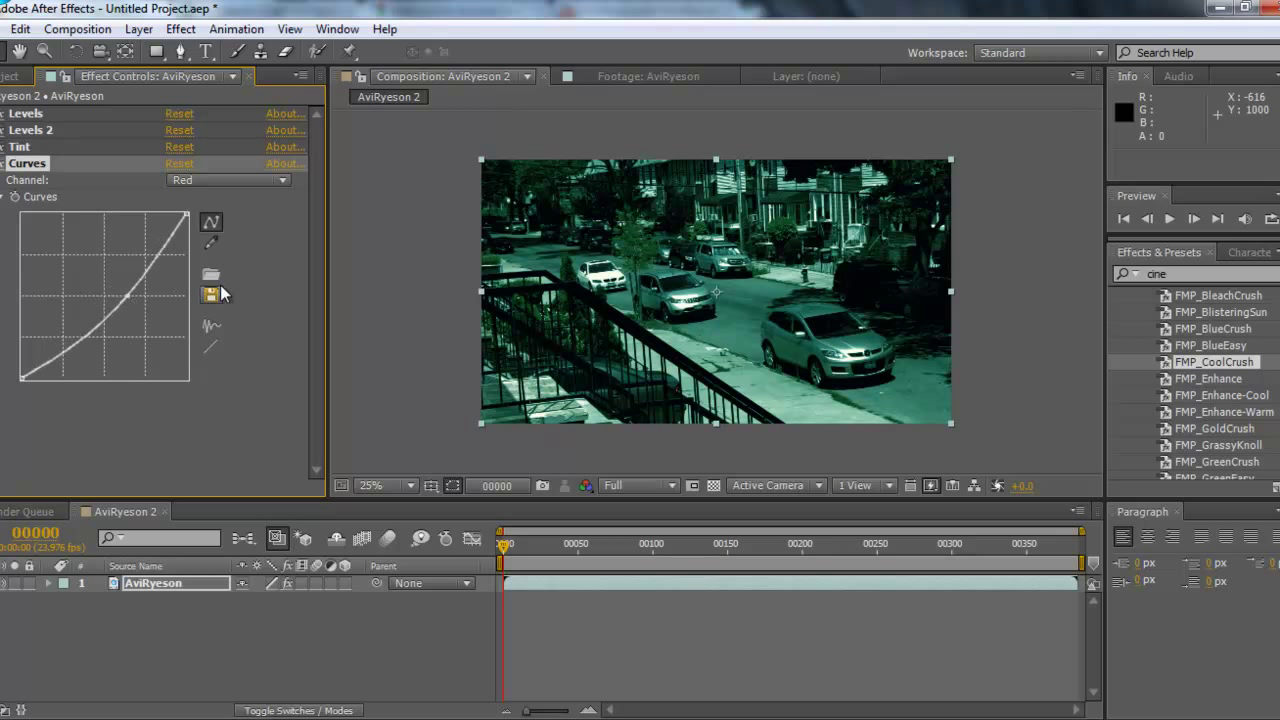
pyautogui.click(245, 179)
pyautogui.click(225, 244)
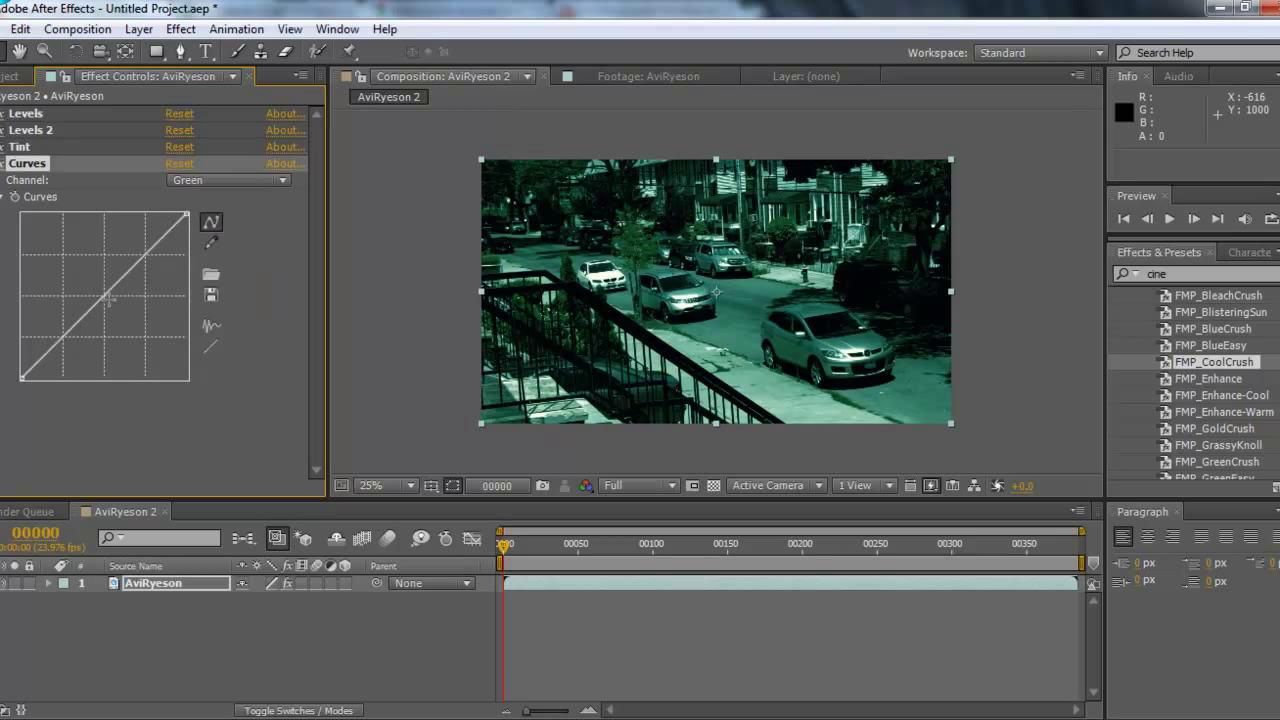
pyautogui.moveTo(130, 271); pyautogui.dragTo(115, 301)
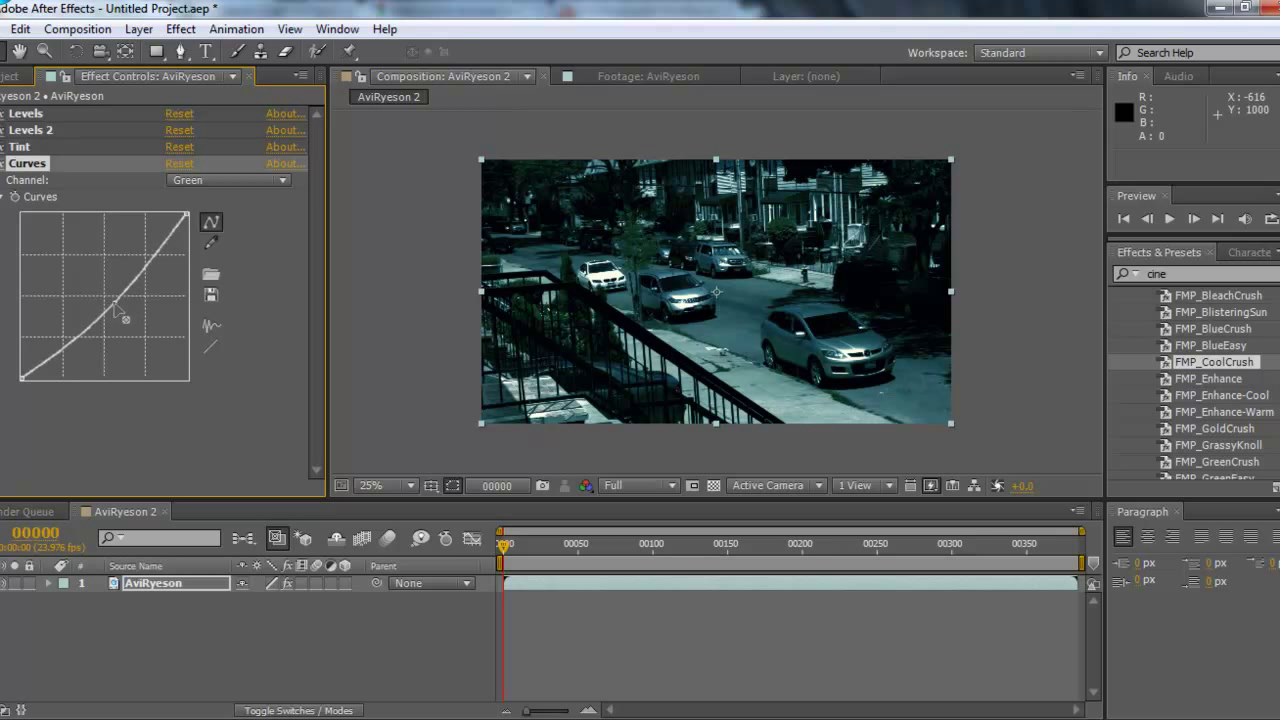
# Leave the Blue curve nearly straight, checking it at 50% preview before returning to 25%.
pyautogui.press('.')
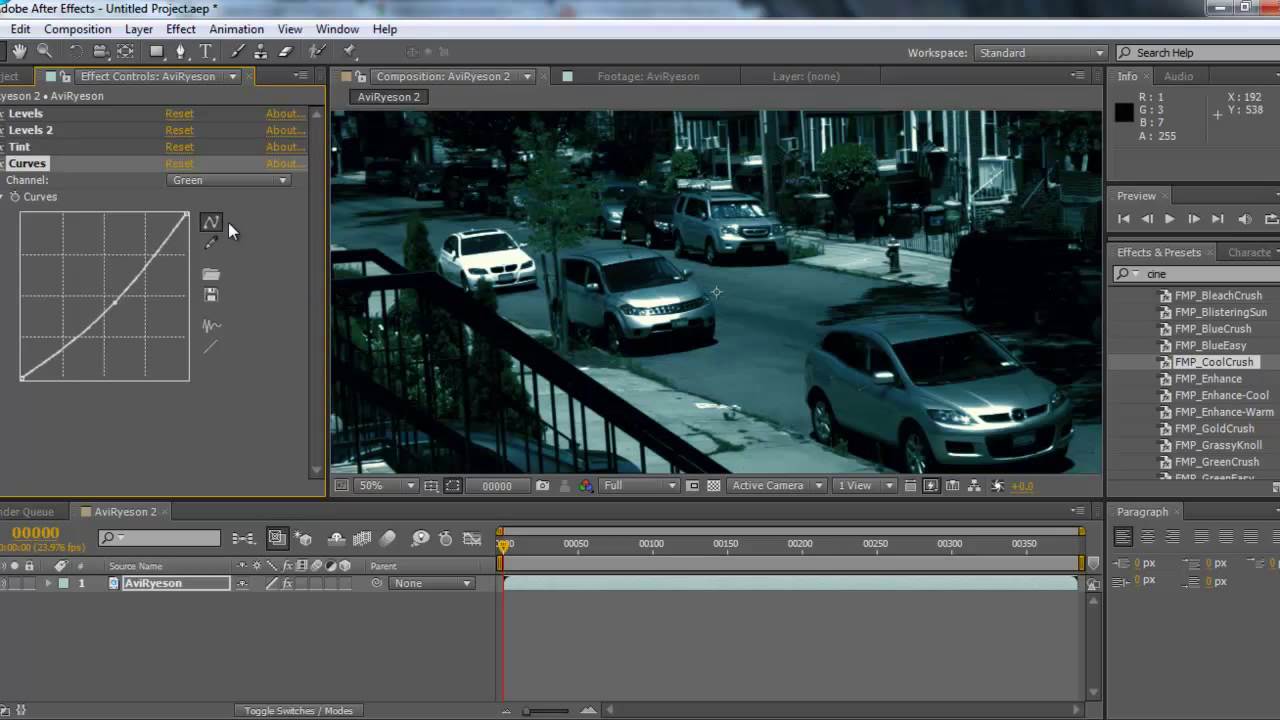
pyautogui.click(228, 180)
pyautogui.click(211, 269)
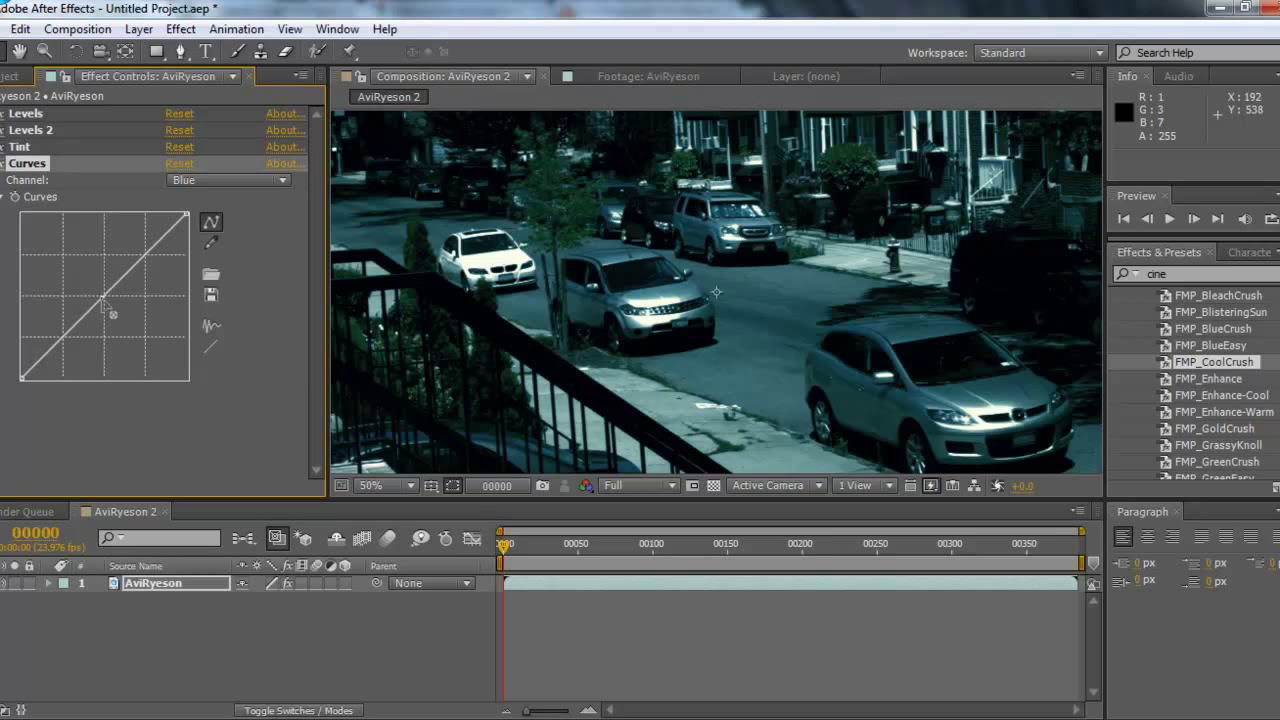
pyautogui.moveTo(105, 302)
pyautogui.mouseDown()
pyautogui.moveTo(128, 284)
pyautogui.moveTo(112, 300)
pyautogui.mouseUp()
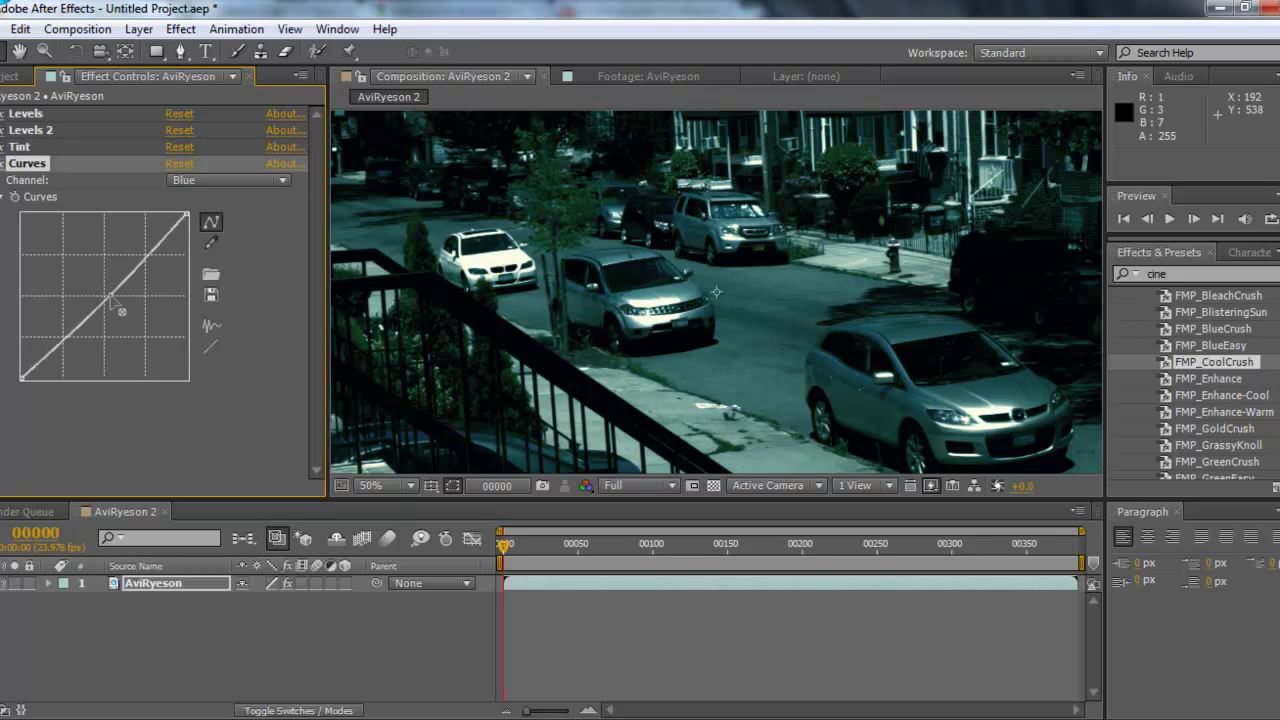
pyautogui.moveTo(112, 300); pyautogui.dragTo(116, 285)
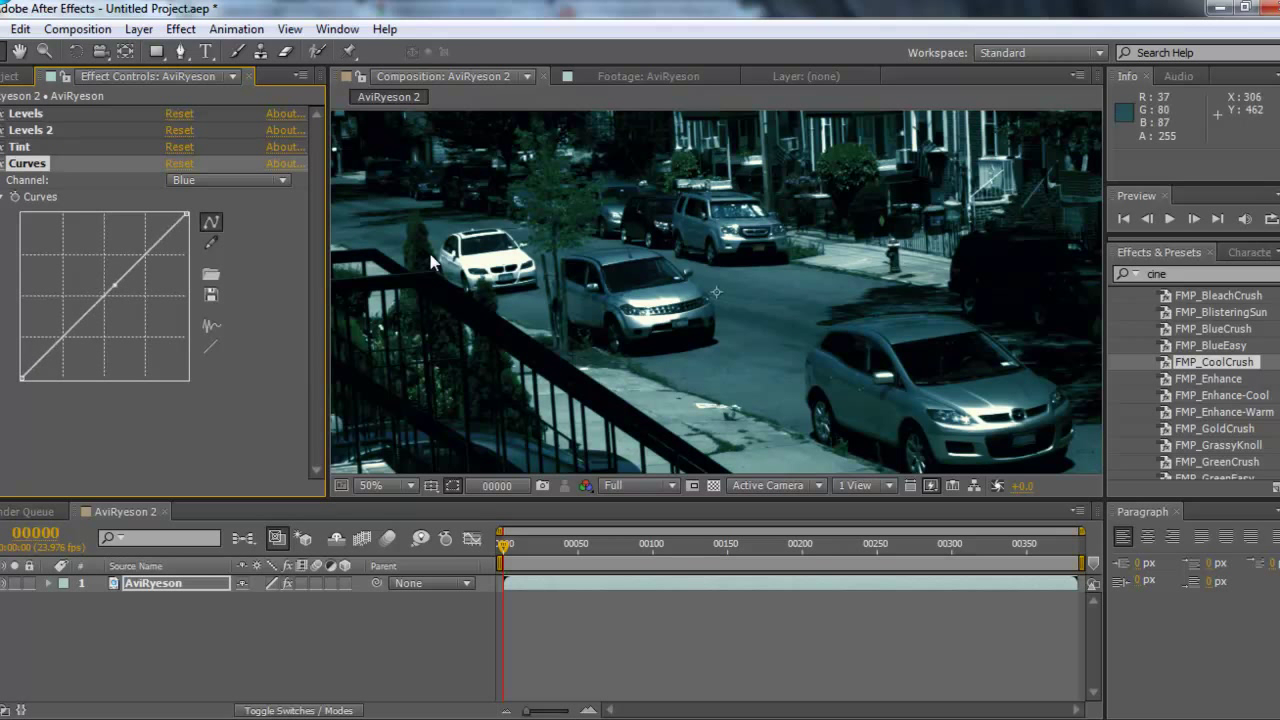
pyautogui.scroll(-2, 430, 254)
pyautogui.click(387, 262)
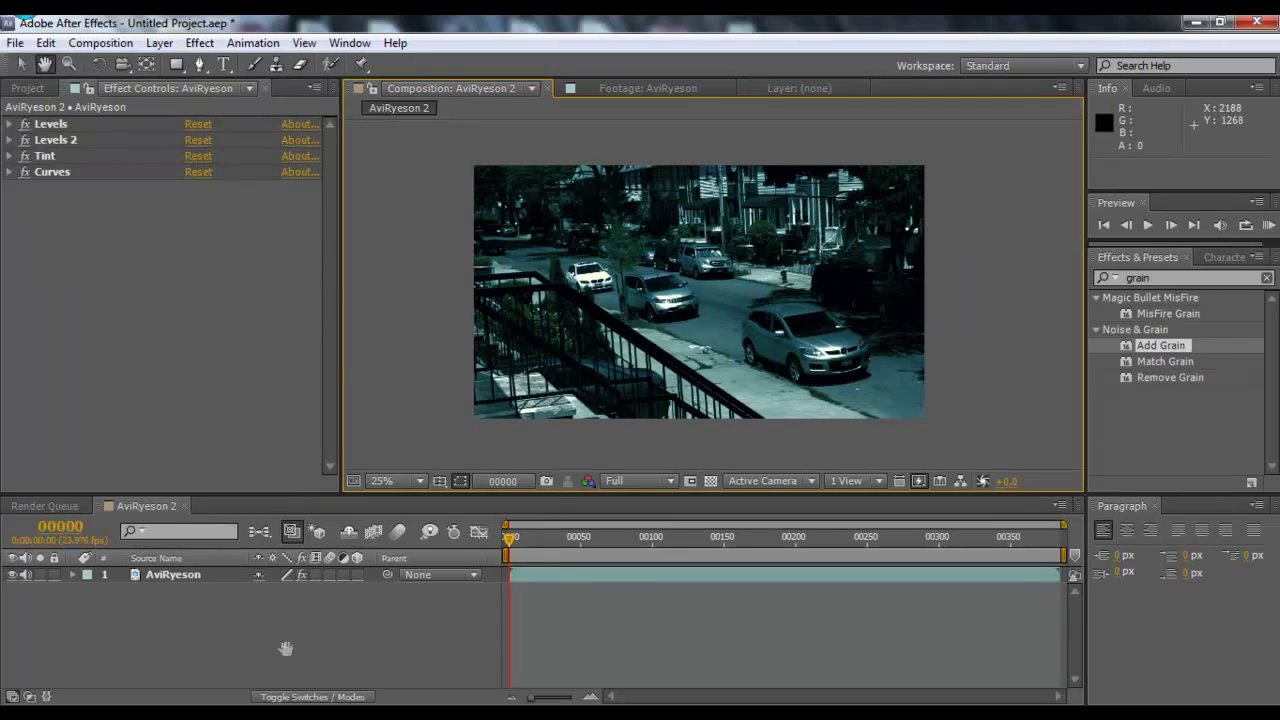
# Create a new black solid layer.
pyautogui.rightClick(286, 651)
pyautogui.moveTo(331, 478)
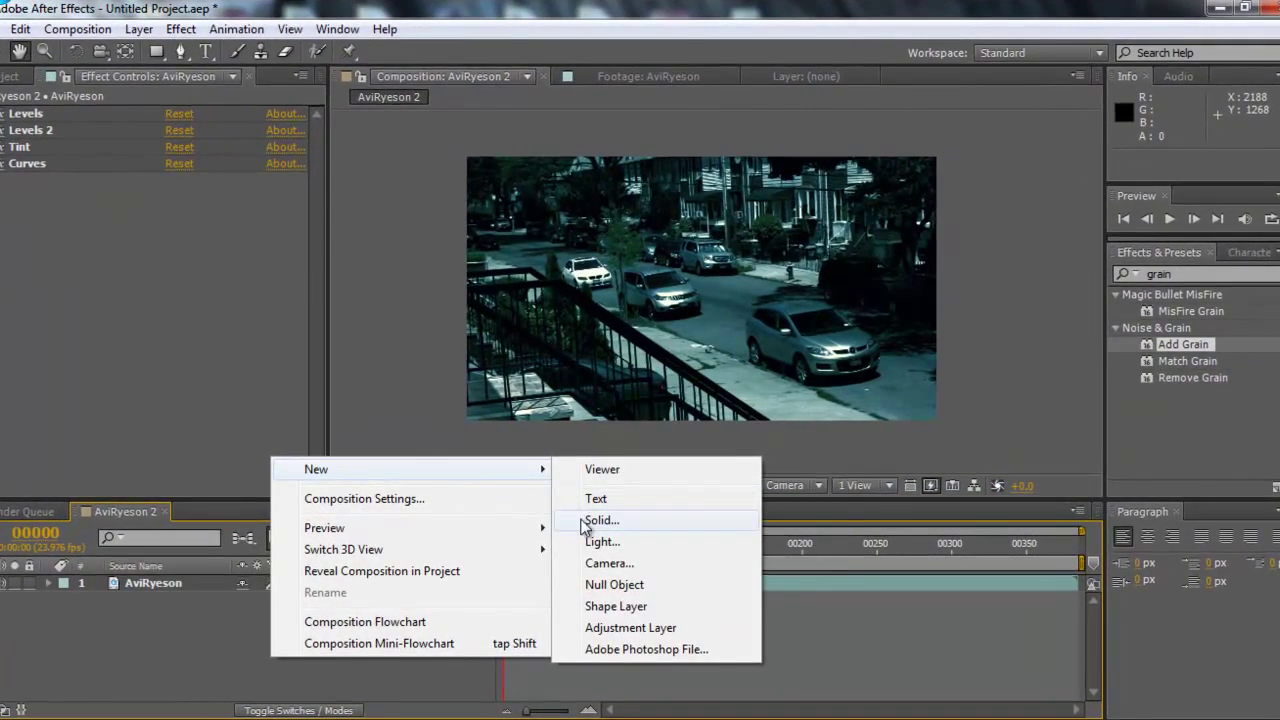
pyautogui.click(598, 519)
pyautogui.click(623, 488)
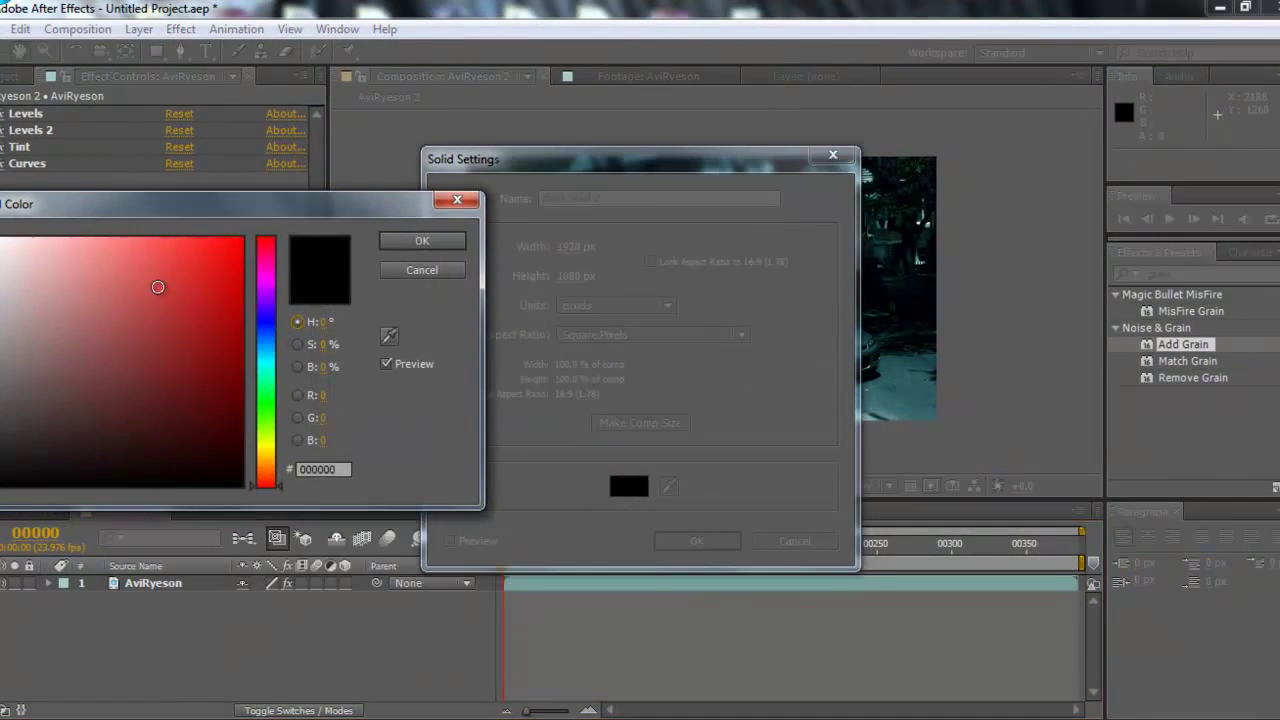
pyautogui.click(407, 245)
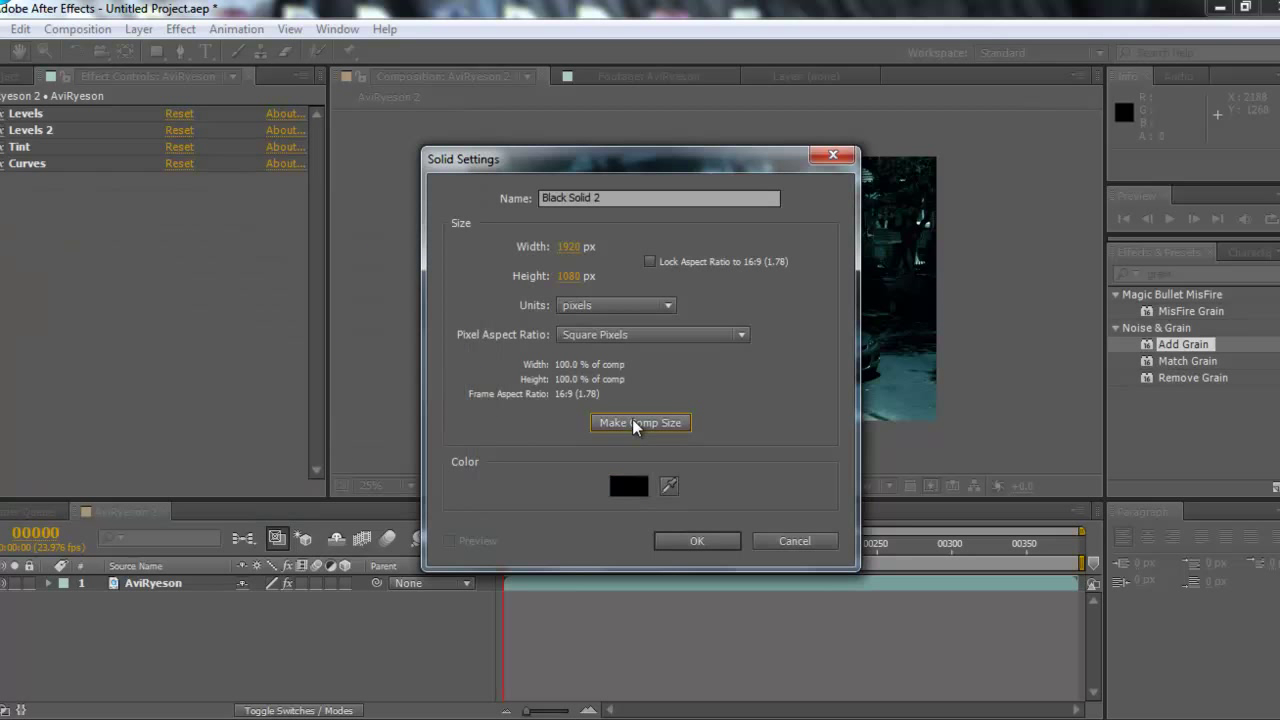
pyautogui.click(694, 540)
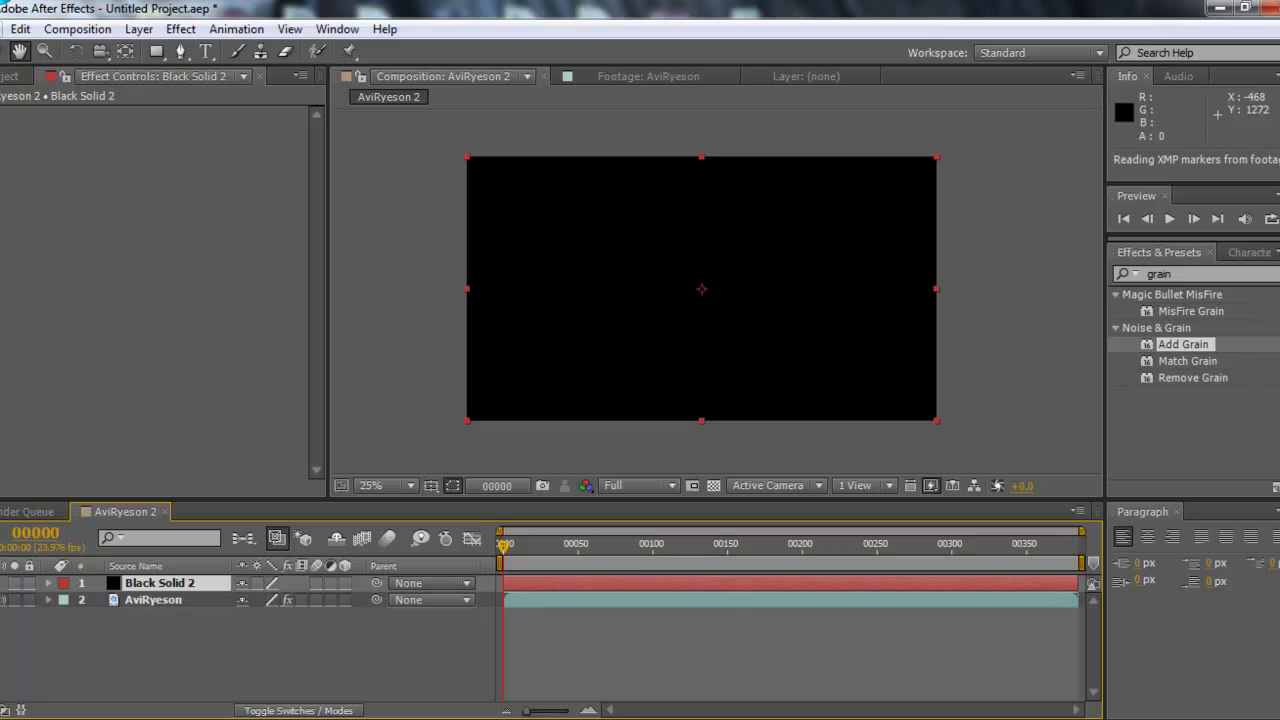
# Squash the black solid into a thin bar along the frame's top edge.
pyautogui.click(19, 51)
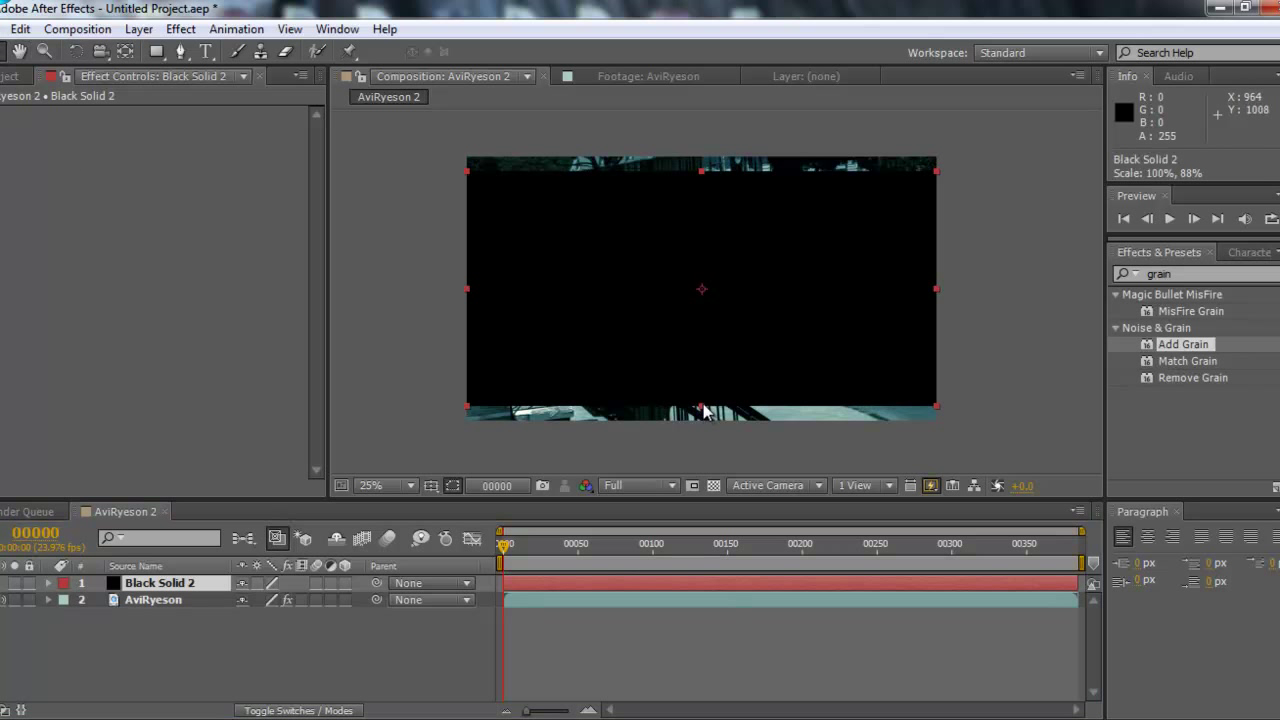
pyautogui.moveTo(701, 418)
pyautogui.mouseDown()
pyautogui.moveTo(699, 314)
pyautogui.moveTo(729, 204)
pyautogui.mouseUp()
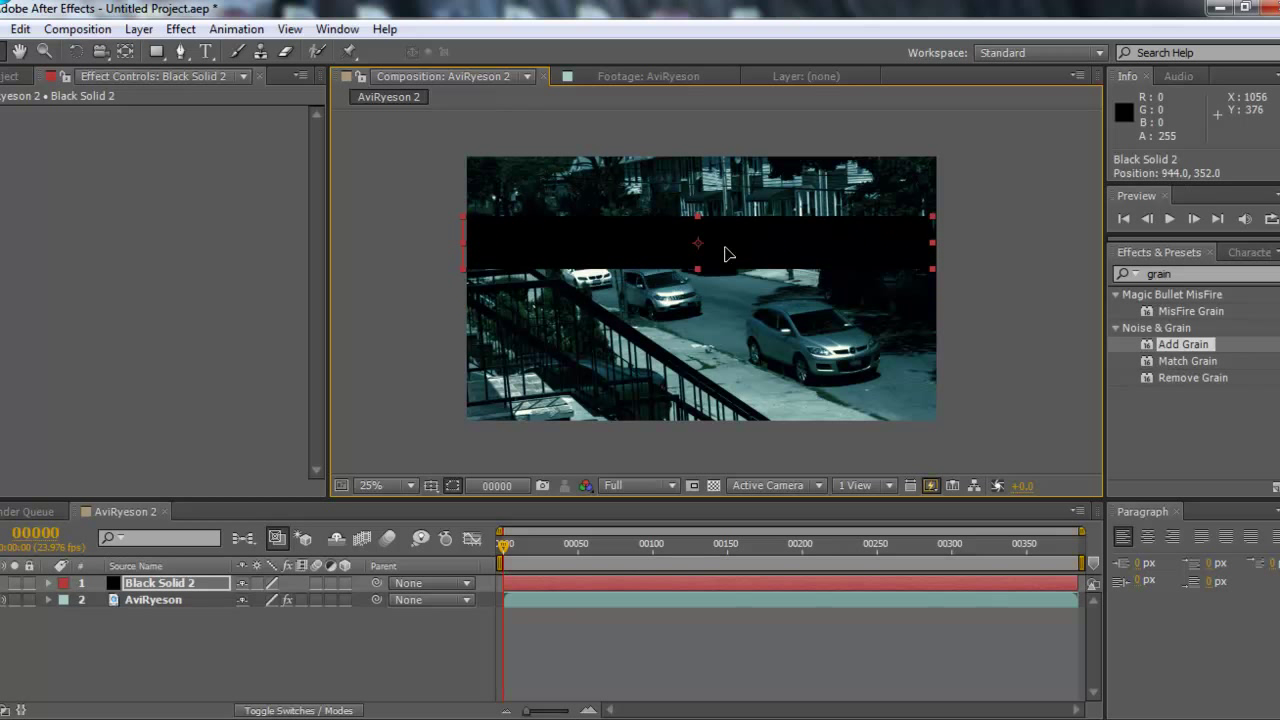
pyautogui.hotkey('shift', 'Up')
pyautogui.hotkey('shift', 'Up')
pyautogui.hotkey('shift', 'Up')
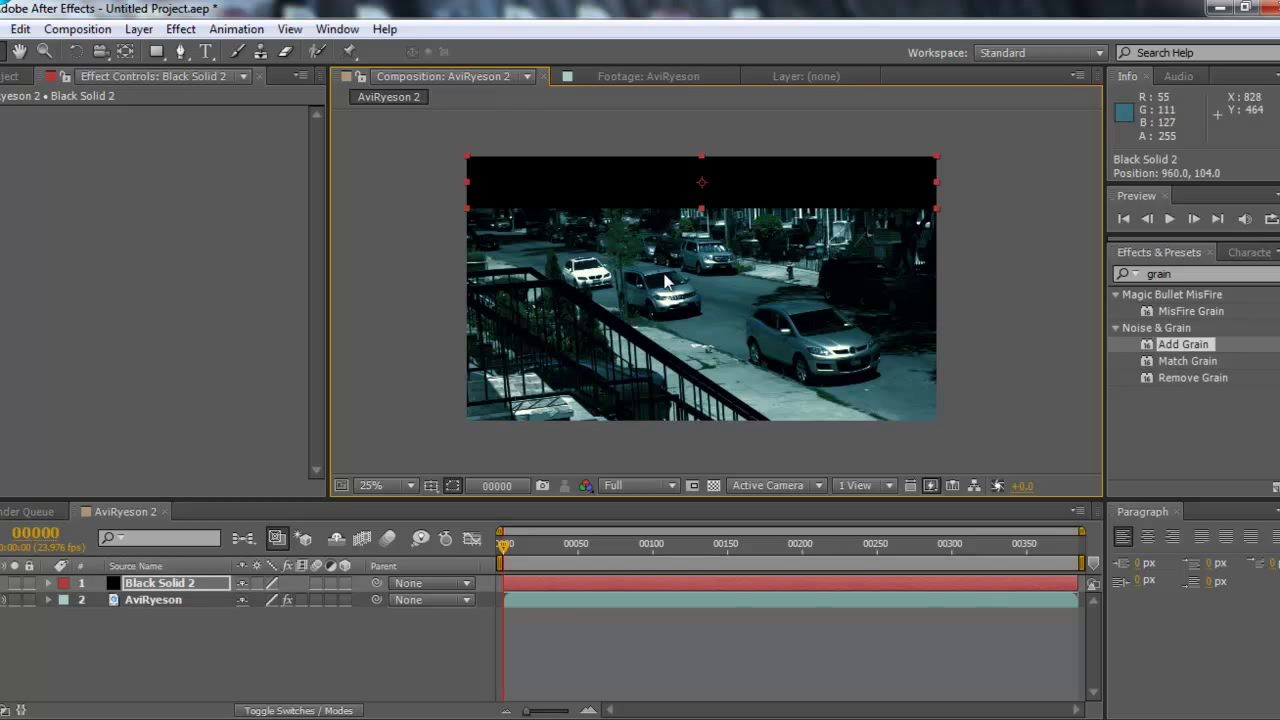
# Duplicate the black bar and move the copy to the frame's bottom edge.
pyautogui.click(193, 585)
pyautogui.hotkey('ctrl', 'd')
pyautogui.click(186, 597)
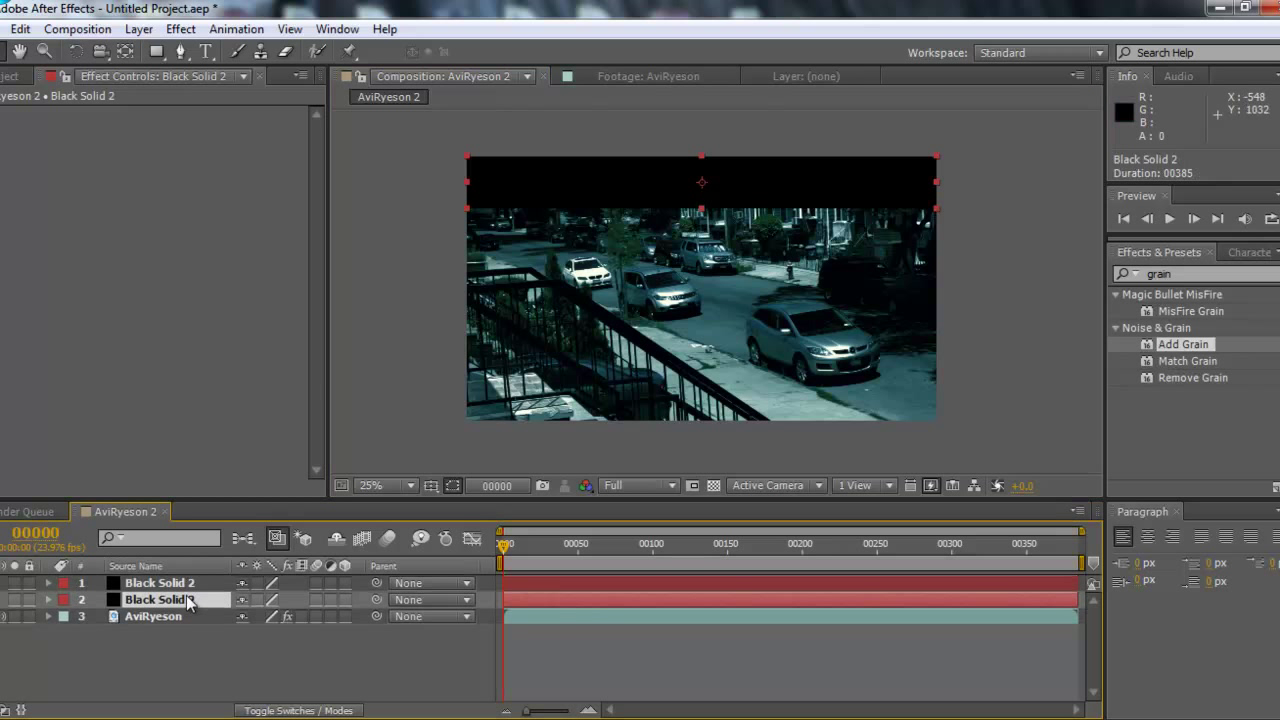
pyautogui.moveTo(749, 197); pyautogui.dragTo(743, 412)
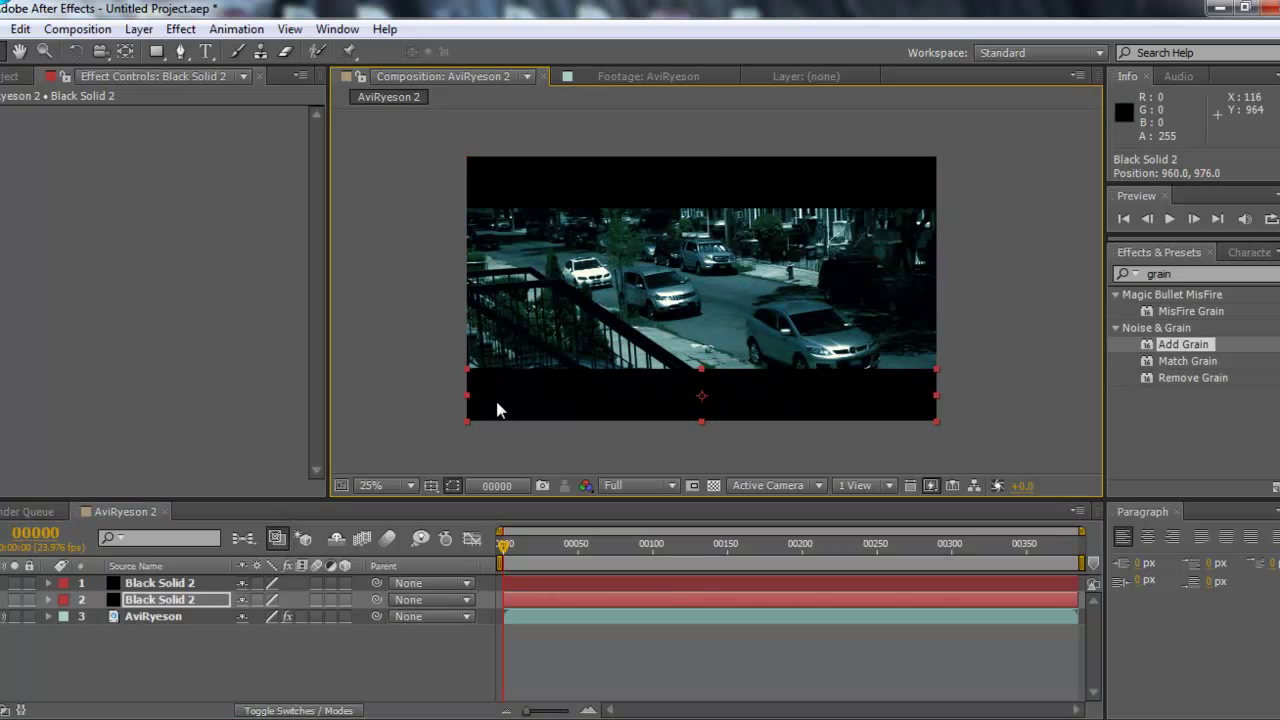
pyautogui.click(391, 340)
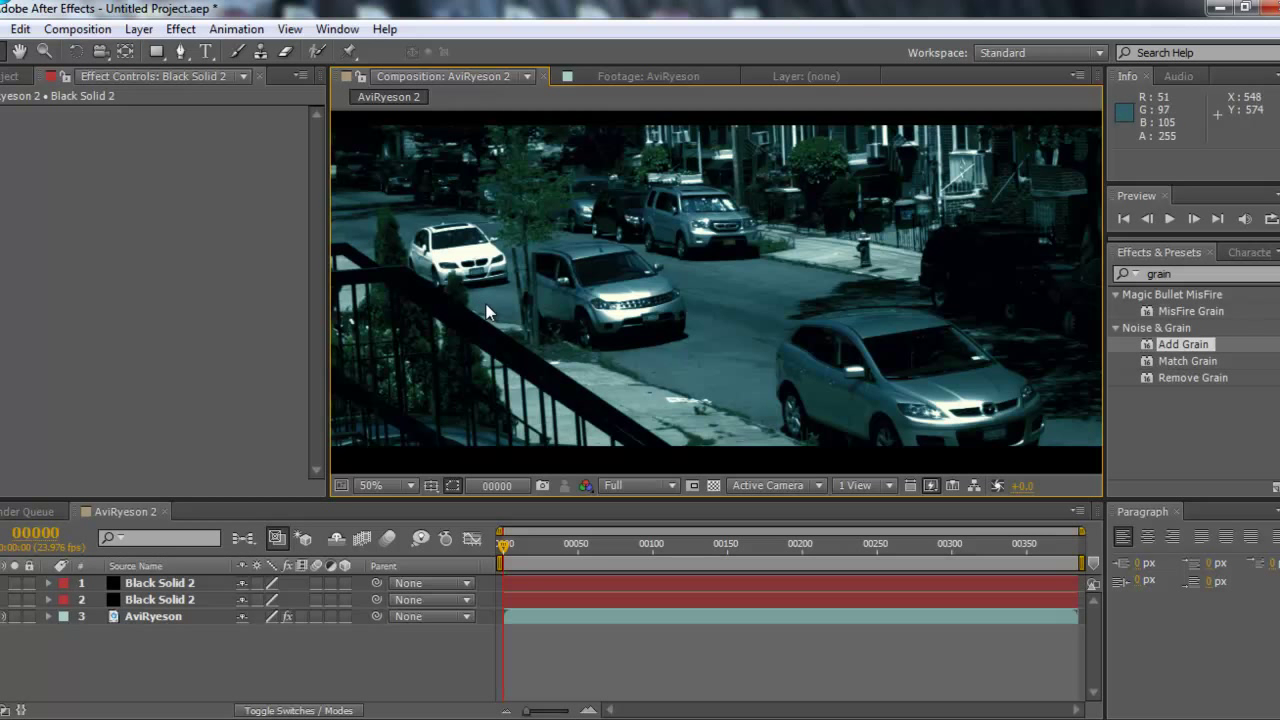
pyautogui.press(',')
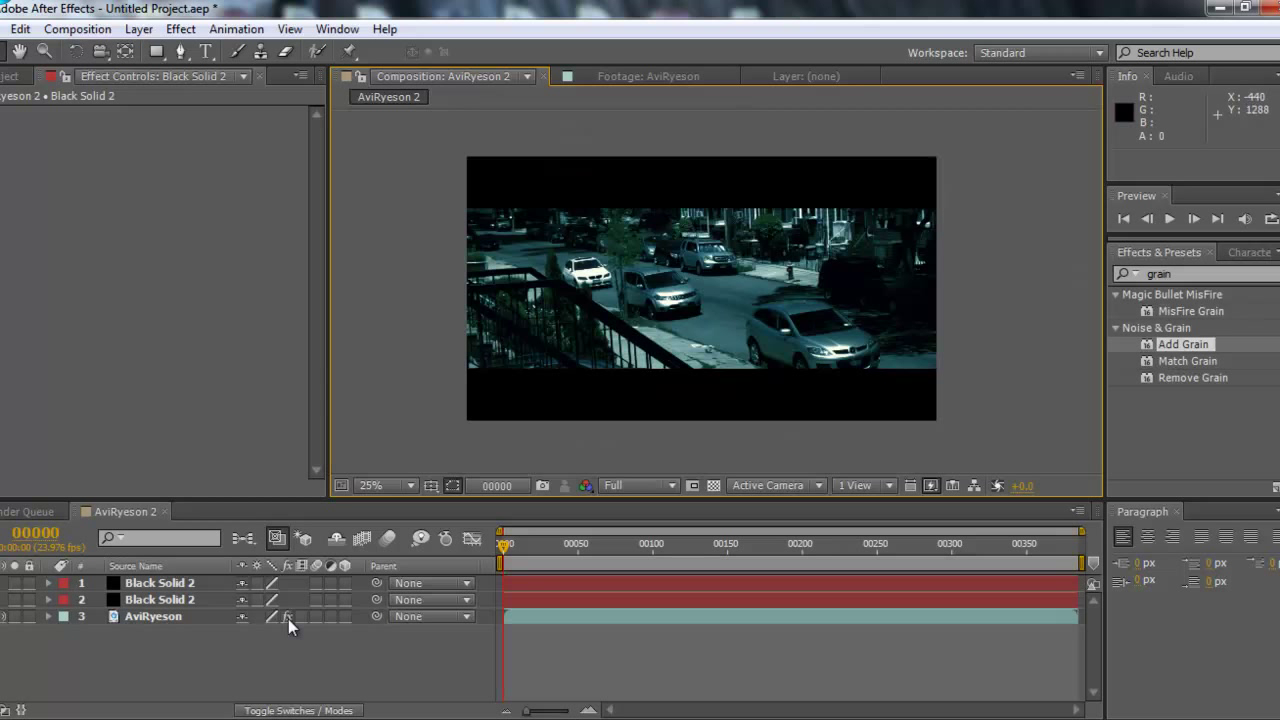
pyautogui.click(288, 617)
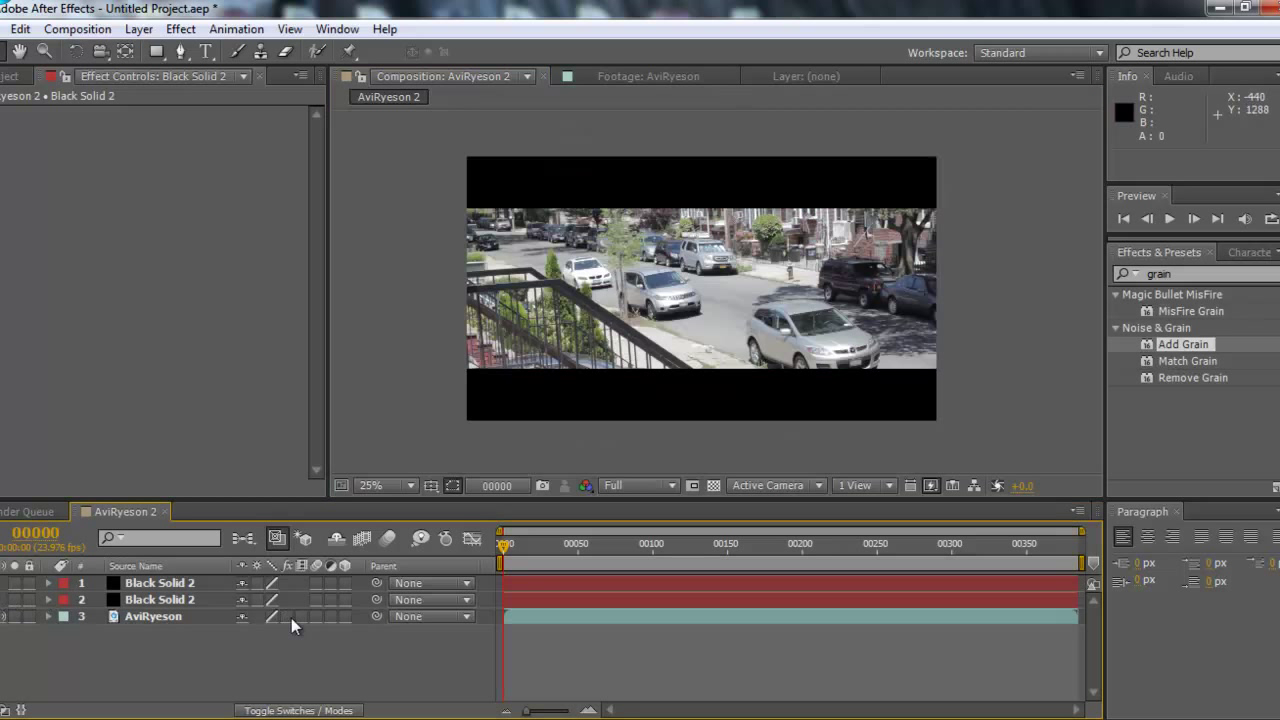
pyautogui.click(288, 617)
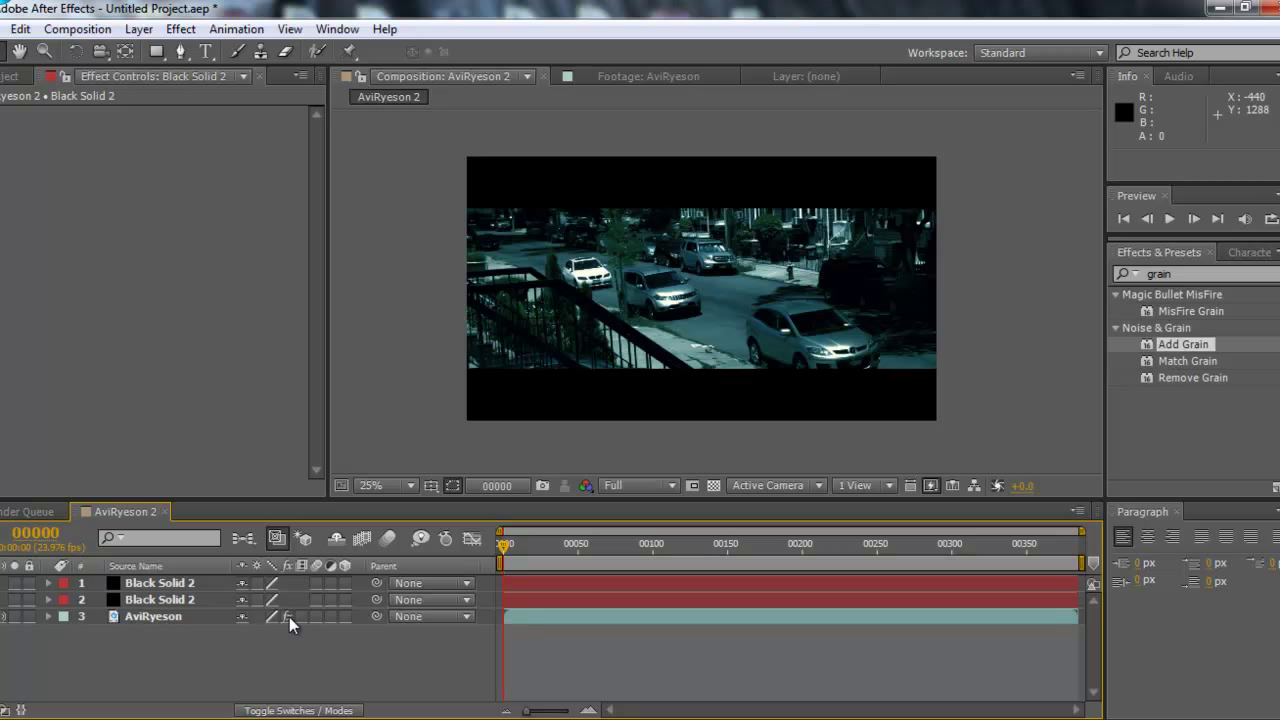
pyautogui.press('.')
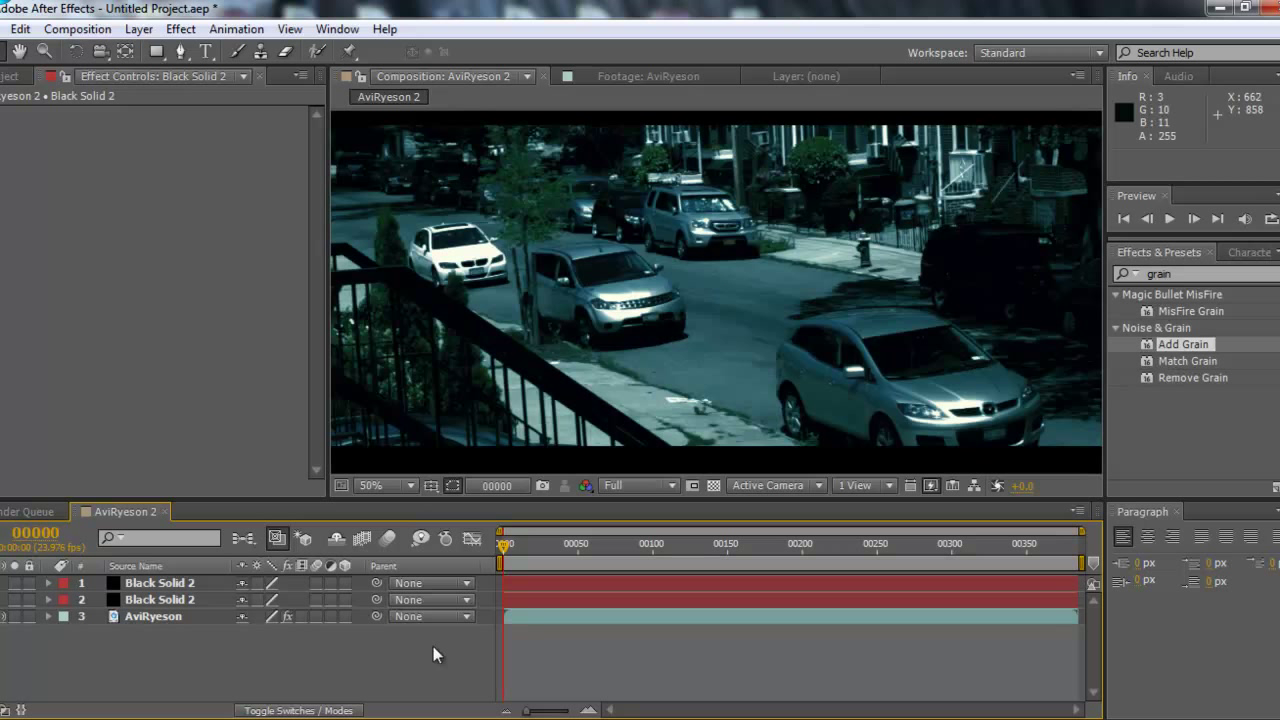
pyautogui.click(306, 617)
pyautogui.click(289, 616)
pyautogui.click(290, 614)
pyautogui.click(290, 614)
pyautogui.click(290, 614)
pyautogui.press(',')
pyautogui.press(',')
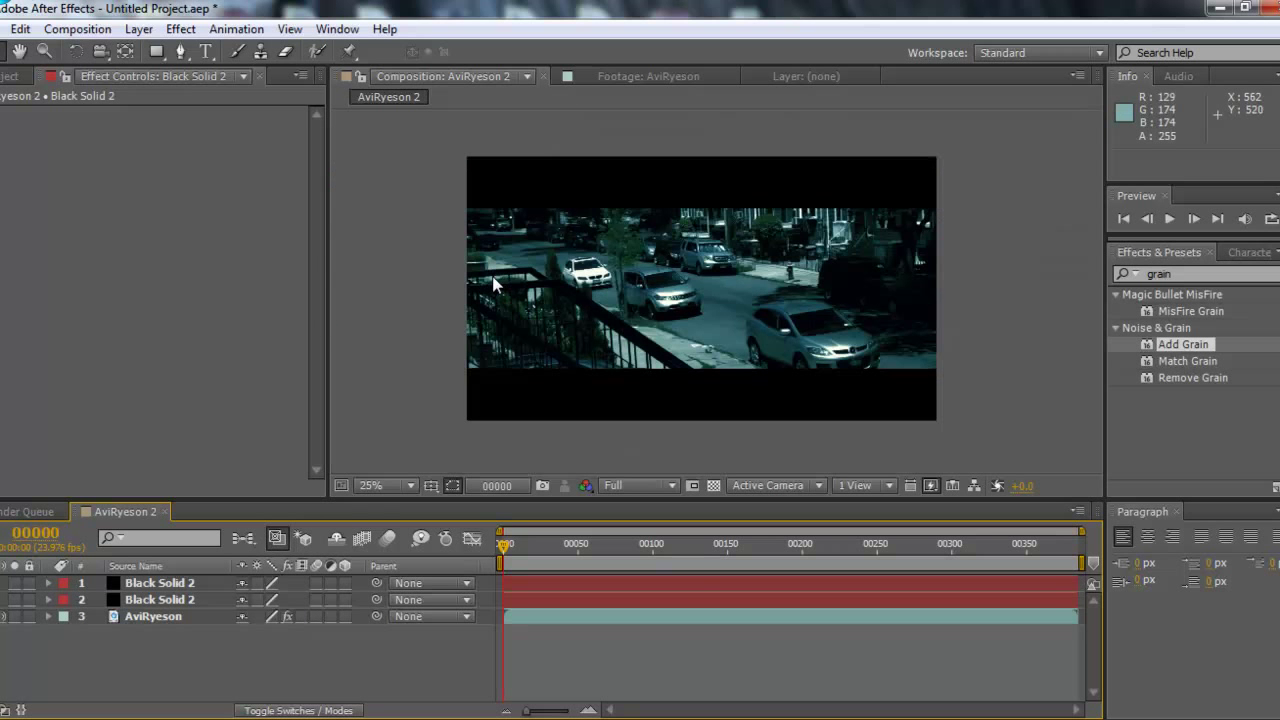